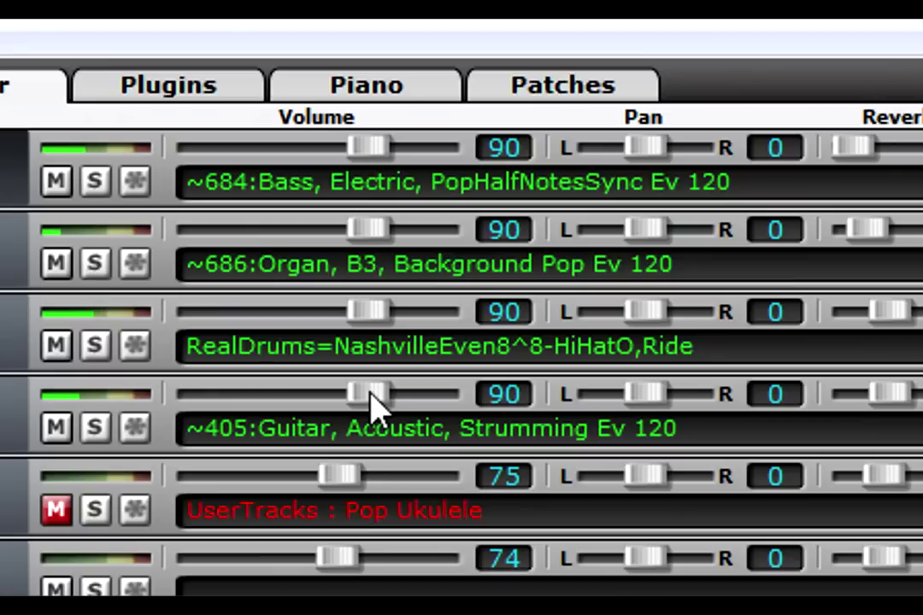
Step: Unmute the Pop Ukulele track, solo it briefly, then turn solo off again
{"action": "left_click", "coordinate": [57, 511]}
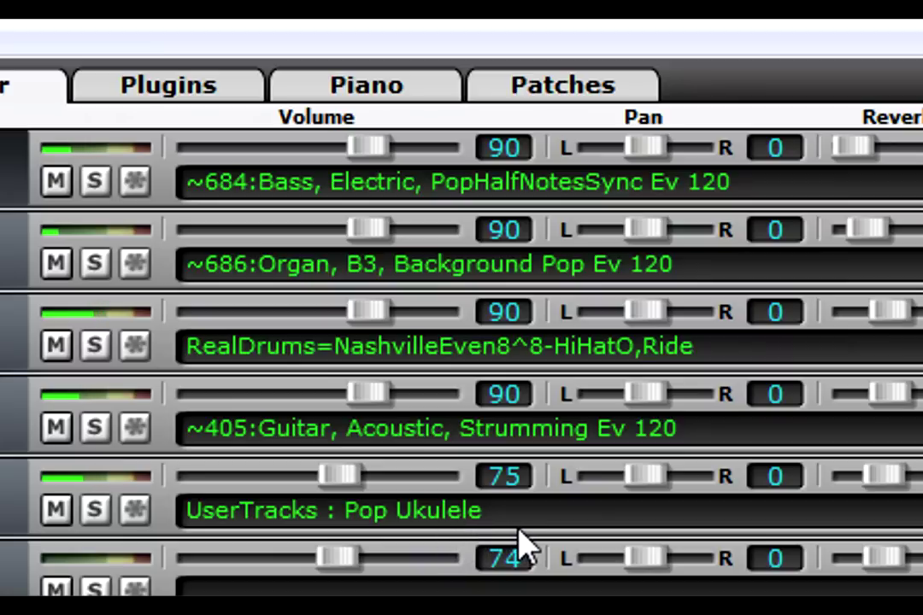
{"action": "left_click", "coordinate": [95, 511]}
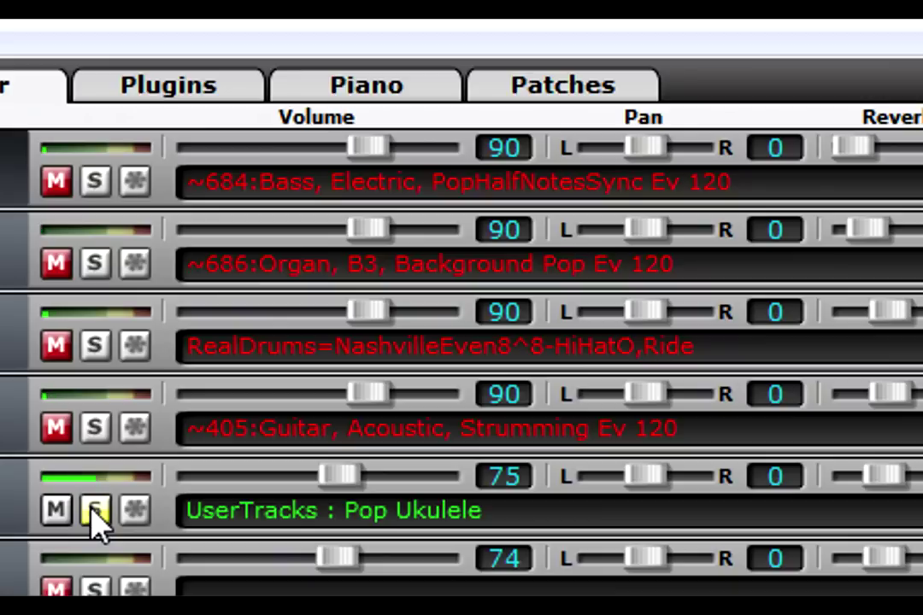
{"action": "left_click", "coordinate": [95, 512]}
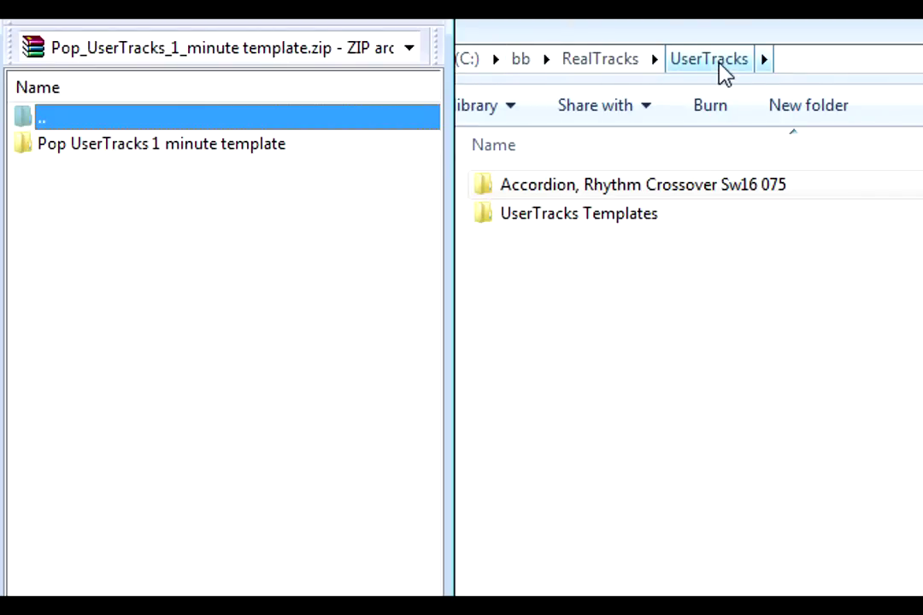
Step: Drag the Pop UserTracks 1 minute template folder from the archive into the UserTracks folder
{"action": "left_click_drag", "start_coordinate": [30, 146], "coordinate": [570, 292]}
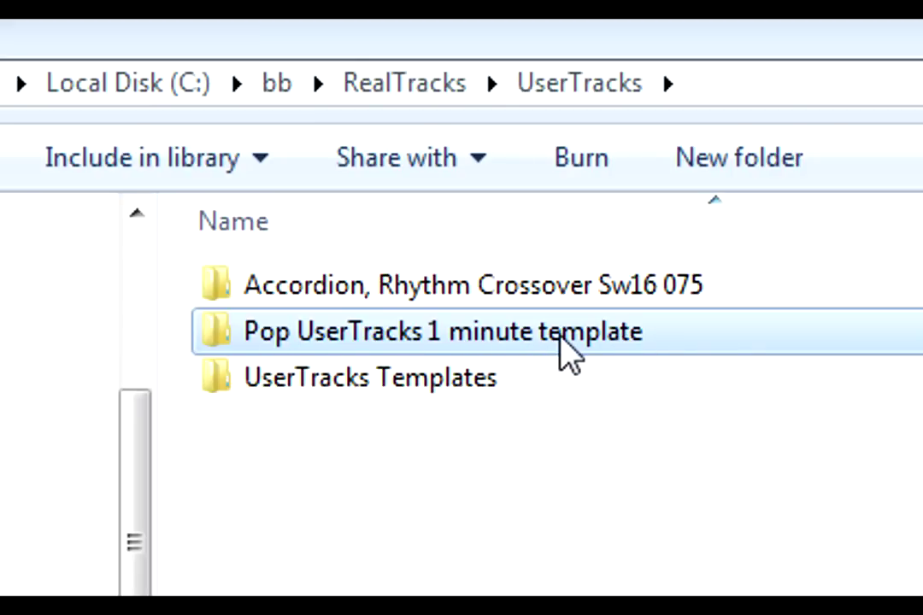
Step: Rename the extracted template folder to 'Pop Ukulele' and open it
{"action": "left_click", "coordinate": [560, 336]}
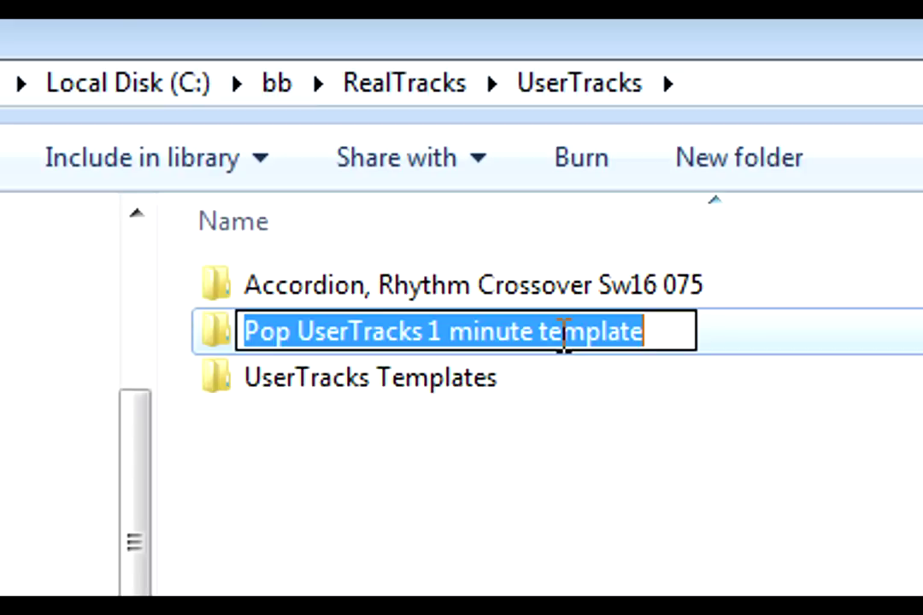
{"action": "type", "text": "Pop Uku"}
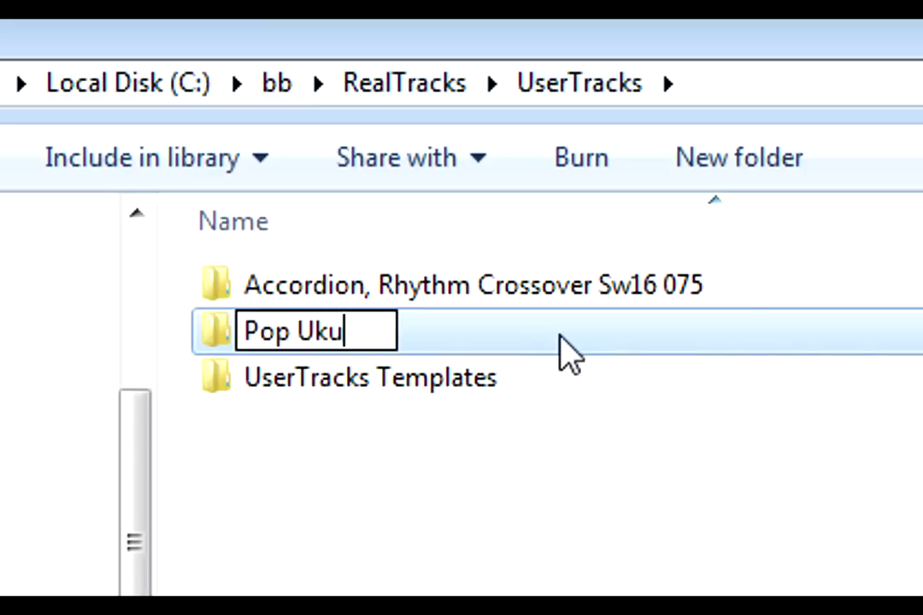
{"action": "type", "text": "lele"}
{"action": "key", "text": "Return"}
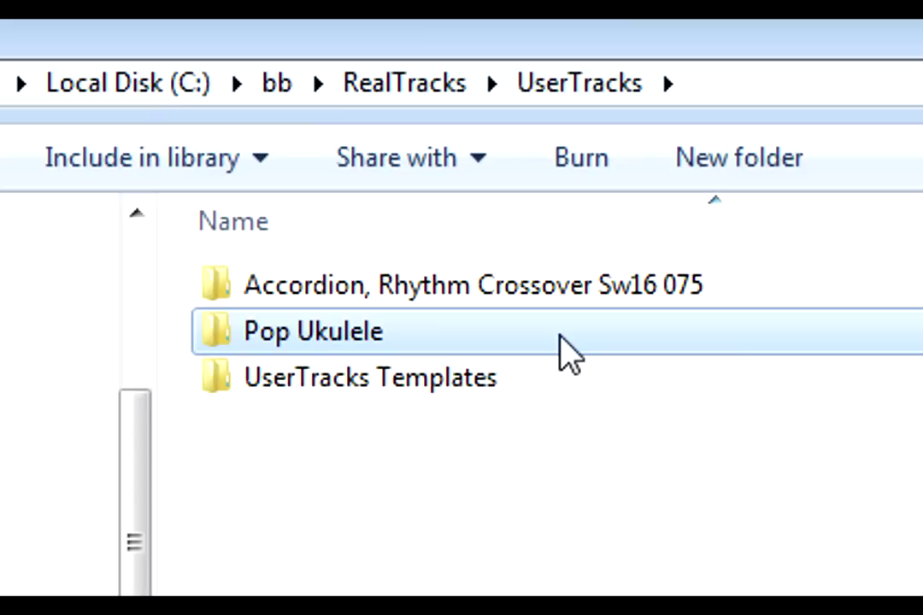
{"action": "double_click", "coordinate": [231, 342]}
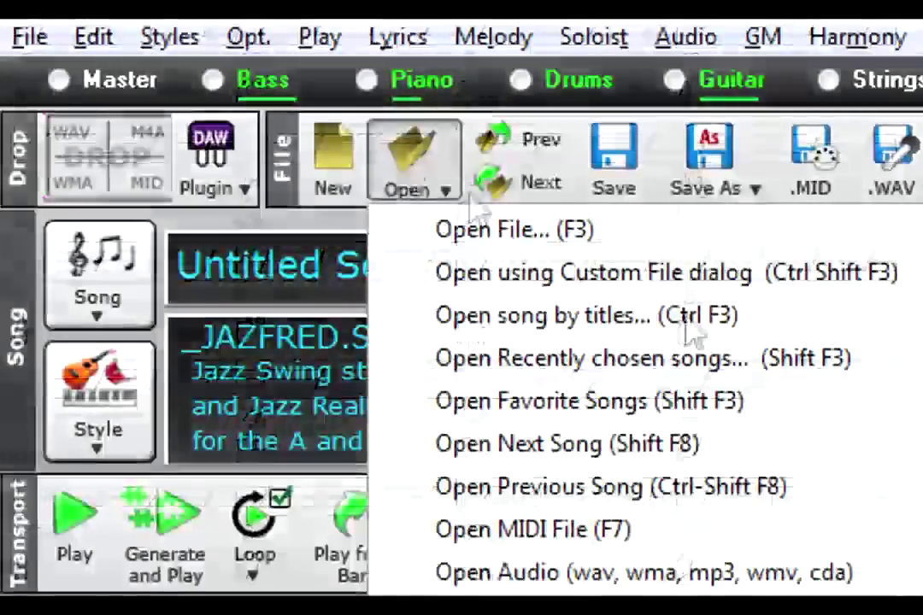
Step: Open Song_1m_Pop_1.SGU from the Pop Ukulele folder
{"action": "left_click", "coordinate": [505, 236]}
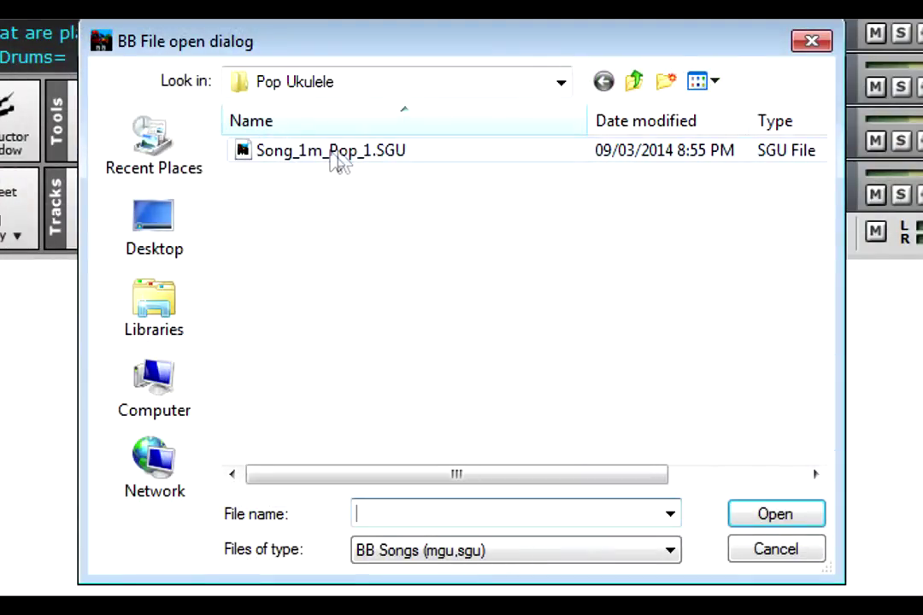
{"action": "double_click", "coordinate": [377, 154]}
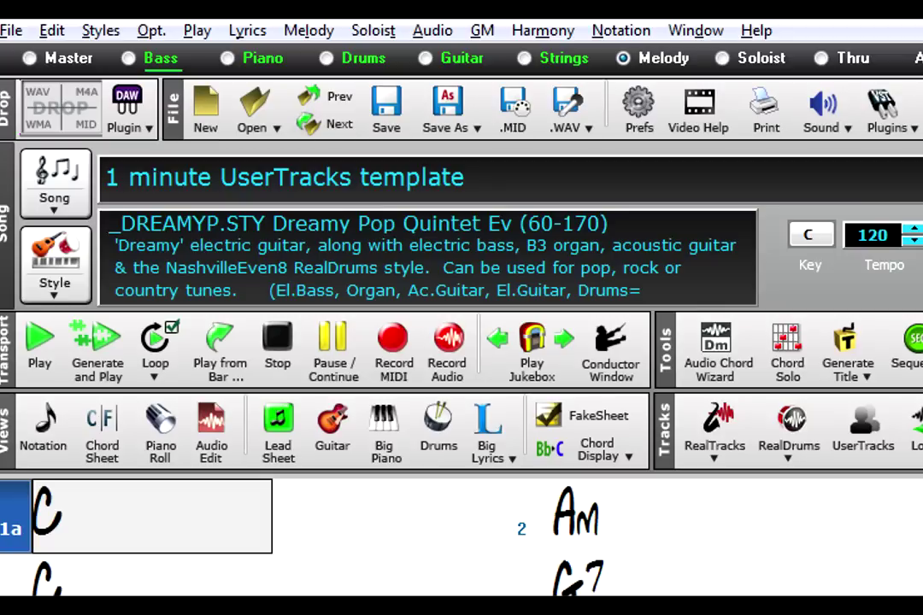
Step: Preview the LA Hard Rock, Straight-ahead Bluegrass and Jazz Sw w Pno FredGuit favourite styles
{"action": "left_click", "coordinate": [67, 254]}
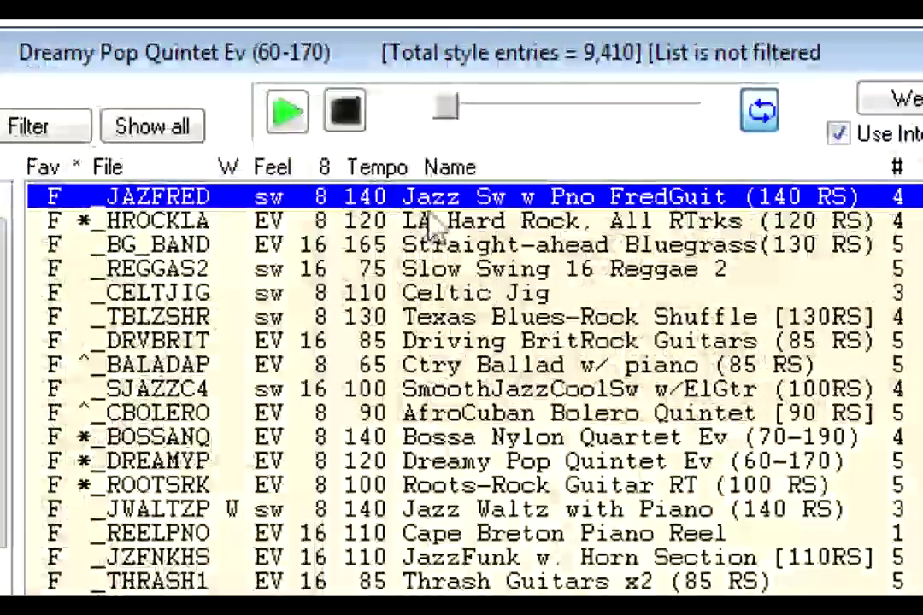
{"action": "left_click", "coordinate": [473, 226]}
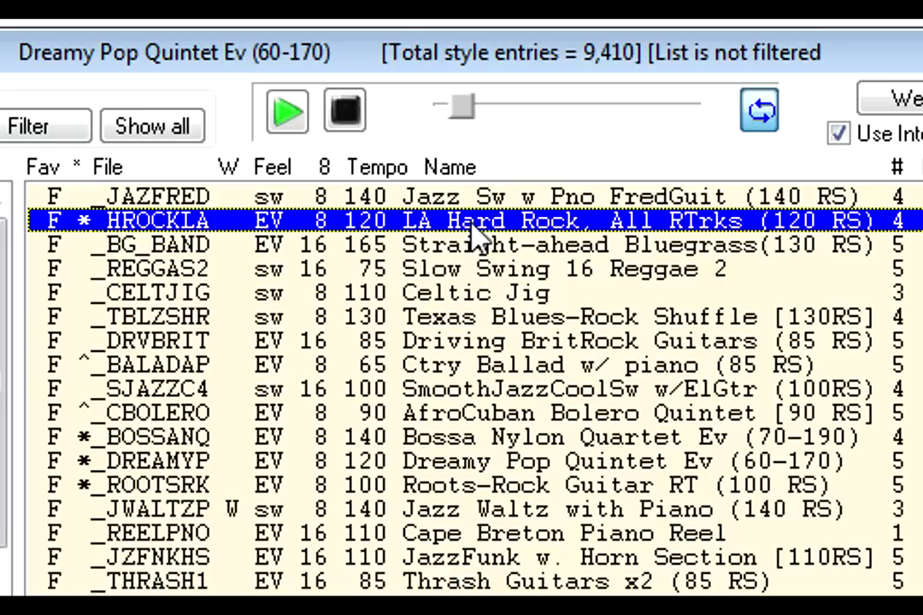
{"action": "left_click", "coordinate": [676, 246]}
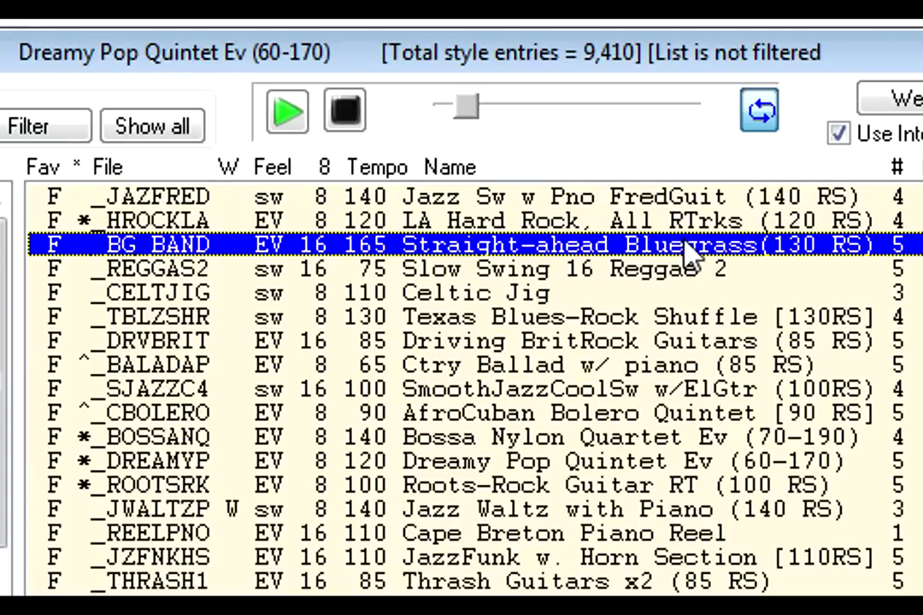
{"action": "left_click", "coordinate": [681, 203]}
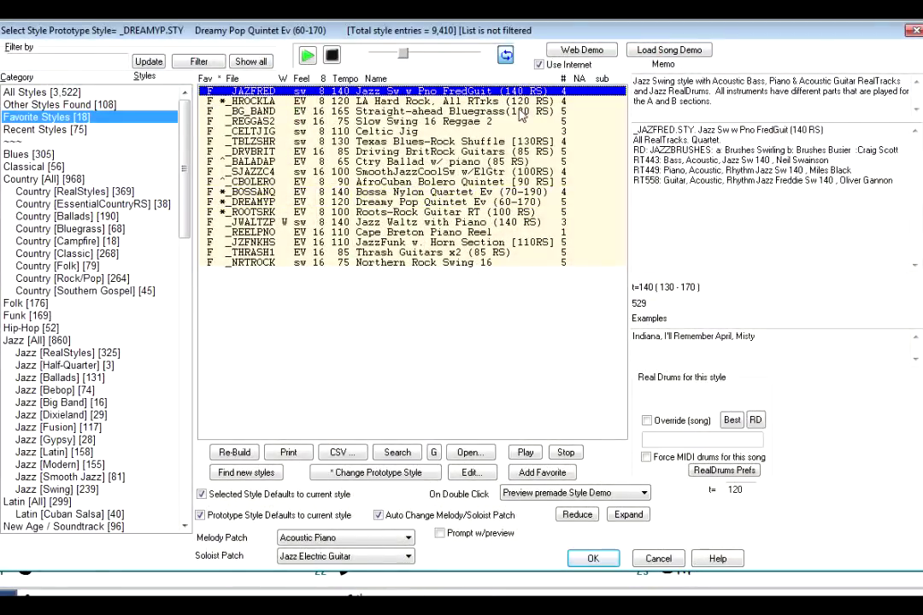
Step: Keep the Dreamy Pop style for the song and stop playback
{"action": "left_click", "coordinate": [593, 559]}
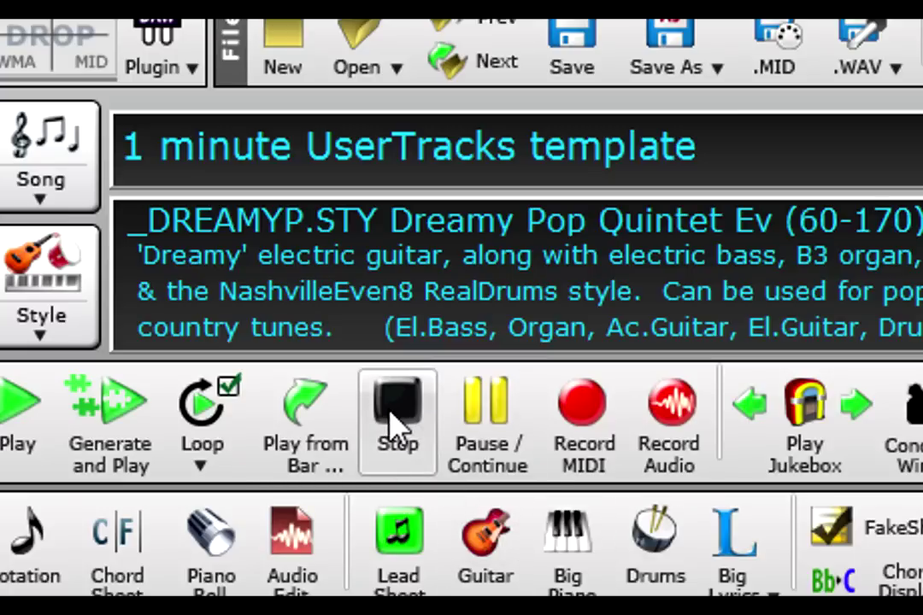
{"action": "left_click", "coordinate": [395, 424]}
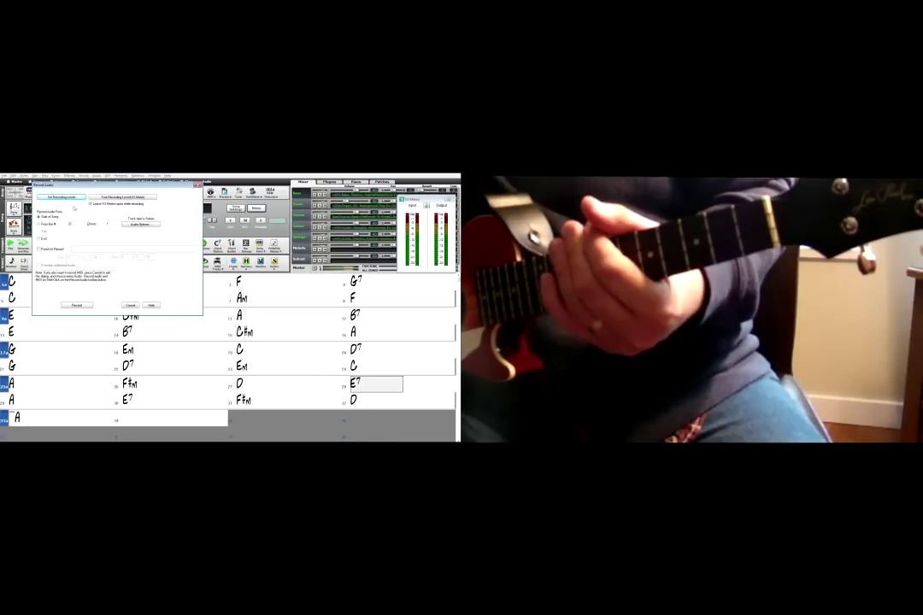
Step: Record an ukulele audio take over the 1 minute template, then stop recording
{"action": "left_click", "coordinate": [75, 306]}
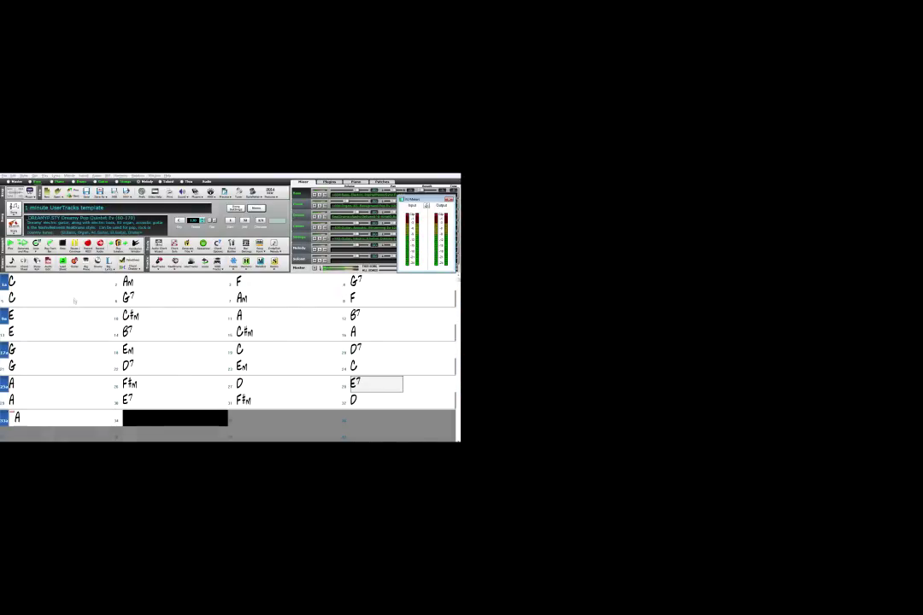
{"action": "left_click", "coordinate": [64, 246]}
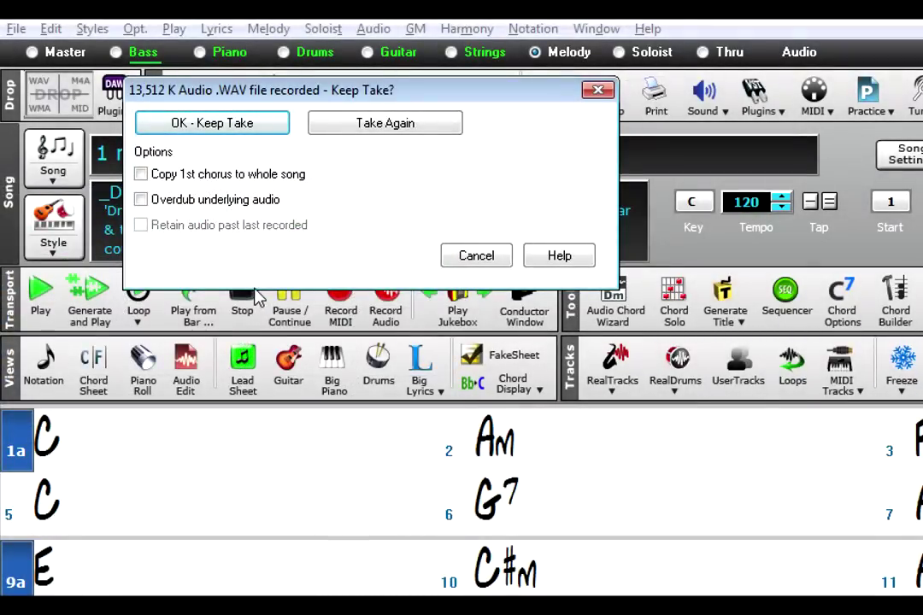
Step: Keep the 13,512 K take, leave recording settings unchanged, and show the Audio track in the mixer
{"action": "left_click", "coordinate": [192, 126]}
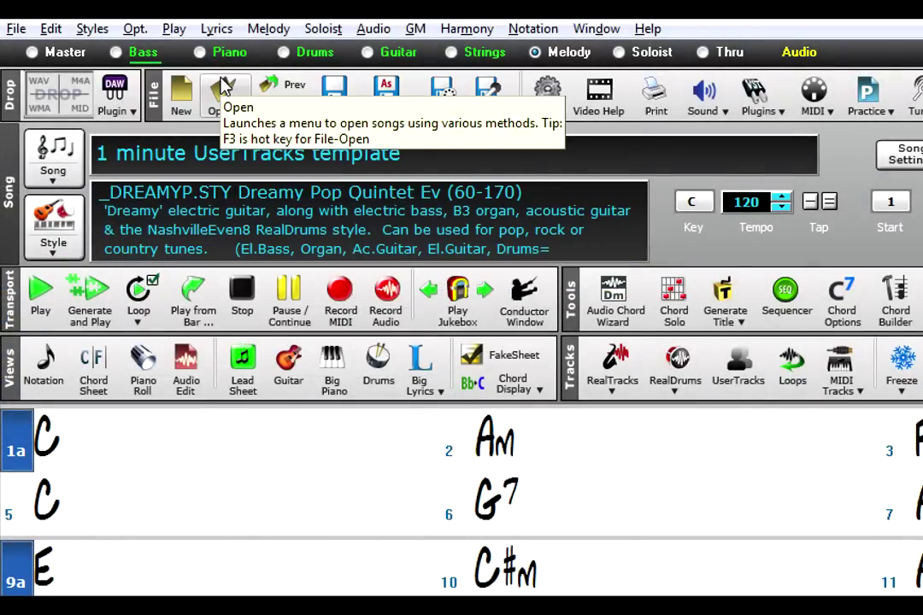
{"action": "left_click", "coordinate": [387, 297]}
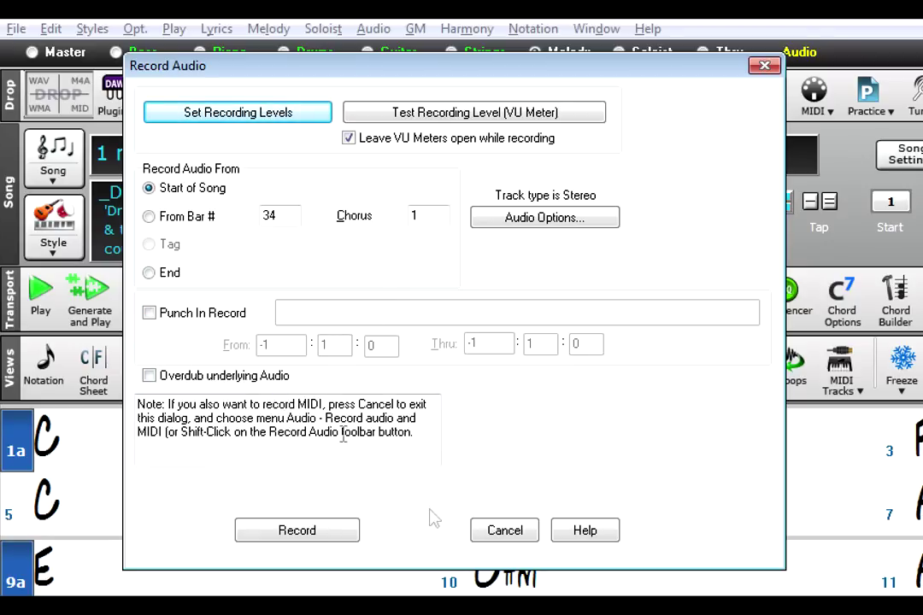
{"action": "left_click", "coordinate": [502, 531]}
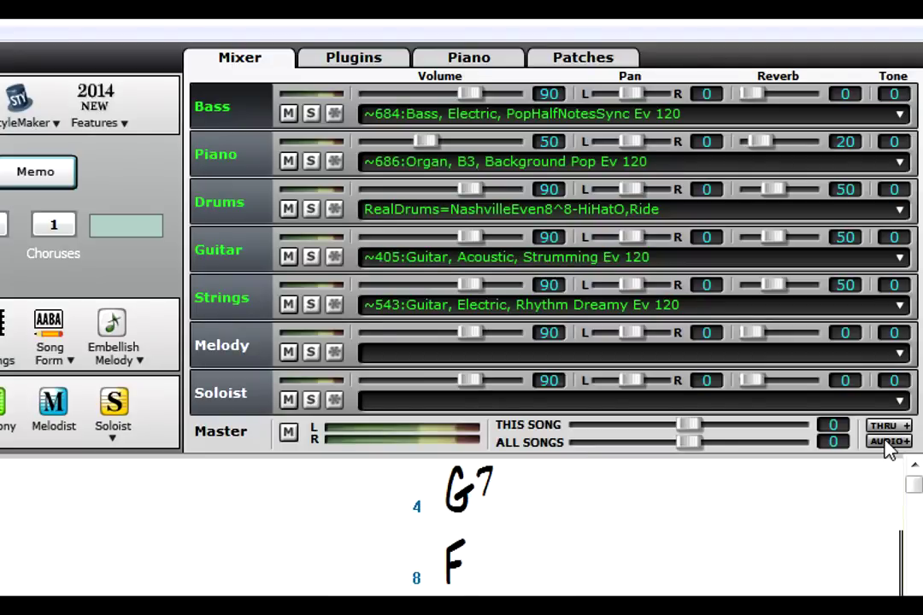
{"action": "left_click", "coordinate": [889, 442]}
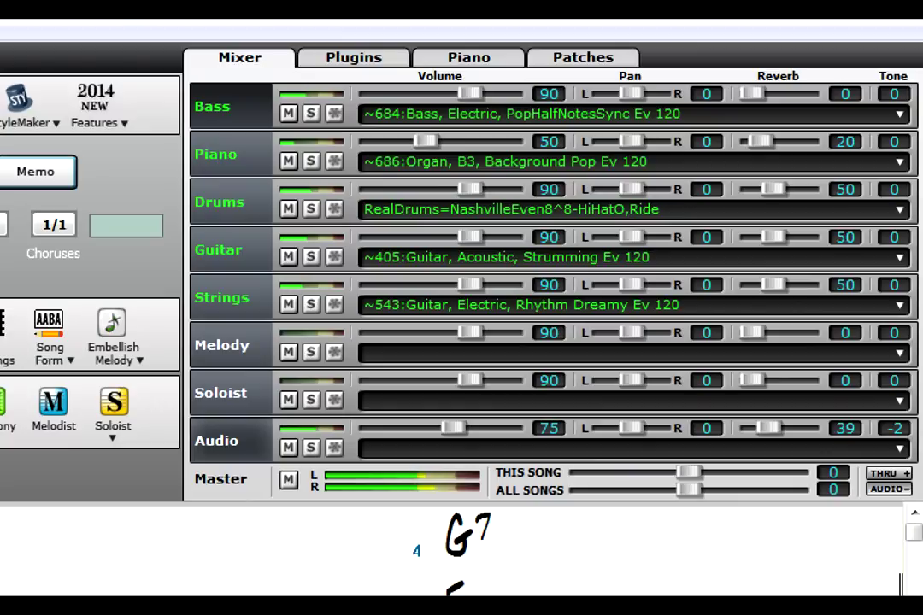
Step: Solo the Audio track to hear the ukulele alone, then unsolo it
{"action": "left_click", "coordinate": [312, 450]}
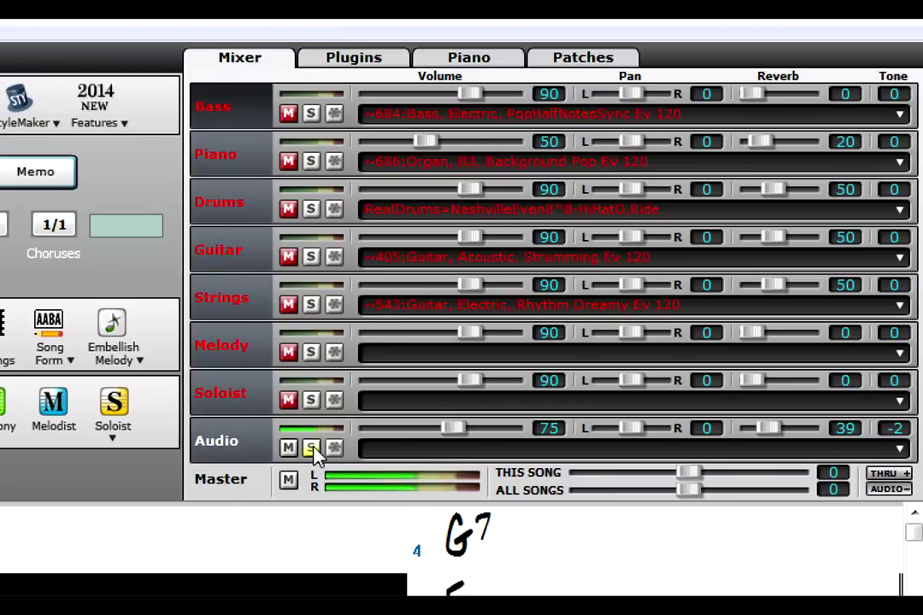
{"action": "left_click", "coordinate": [312, 448]}
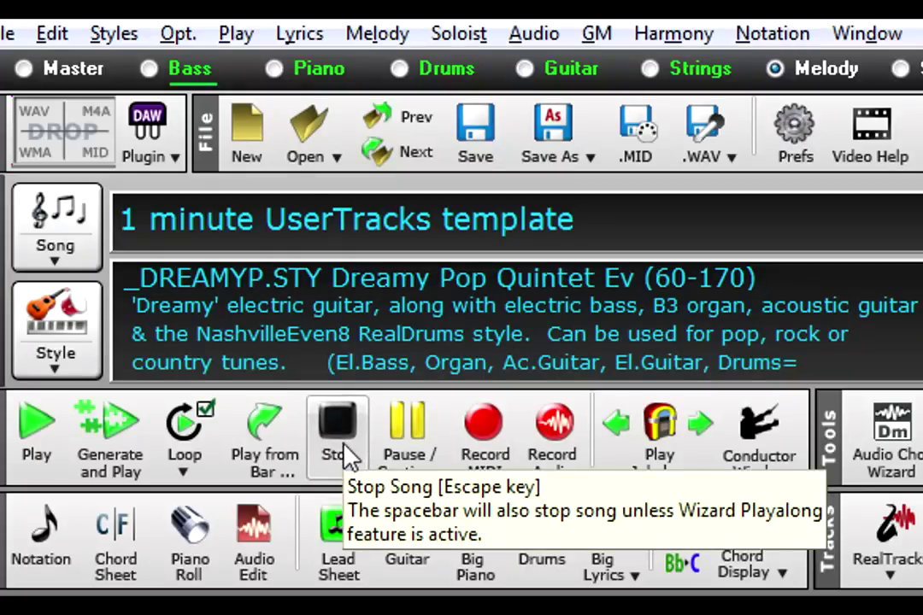
Step: Save Song_1m_Pop_1 with its recorded audio and start a new Untitled Song
{"action": "left_click", "coordinate": [489, 129]}
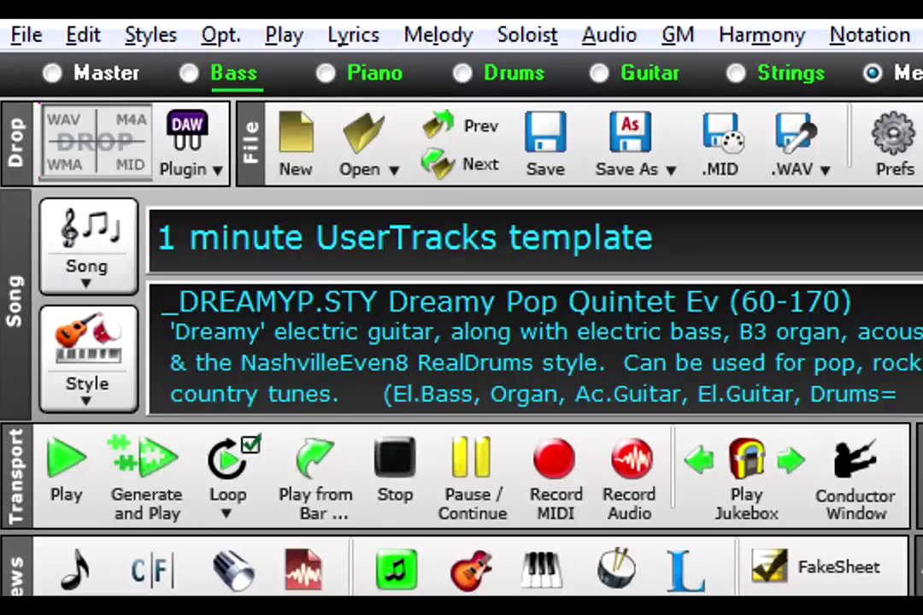
{"action": "left_click", "coordinate": [288, 163]}
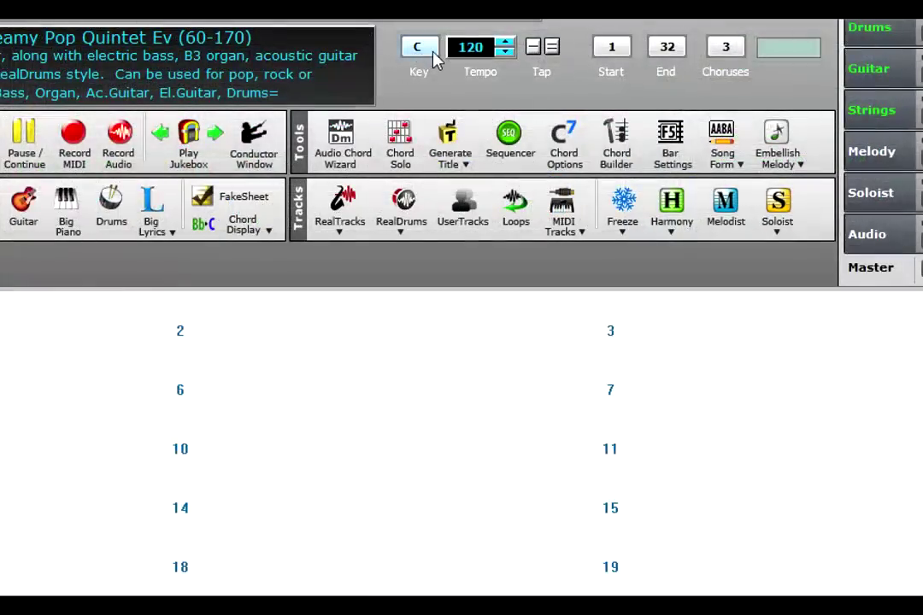
Step: Set the song key to Gm and enter Bb, F7, Eb, F7 across bars 9–10
{"action": "left_click", "coordinate": [390, 121]}
{"action": "left_click", "coordinate": [493, 570]}
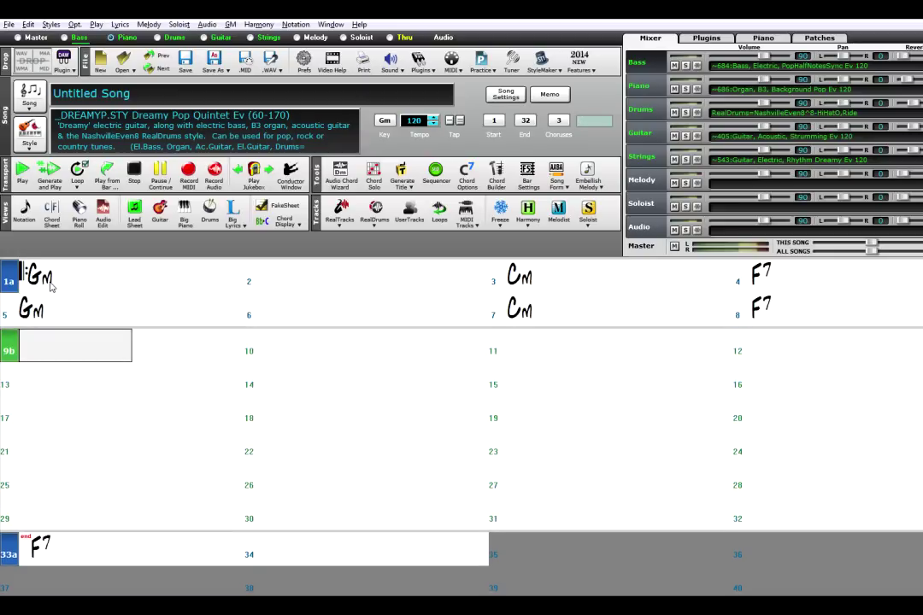
{"action": "type", "text": "Bb"}
{"action": "key", "text": "Return"}
{"action": "type", "text": "F7"}
{"action": "key", "text": "Return"}
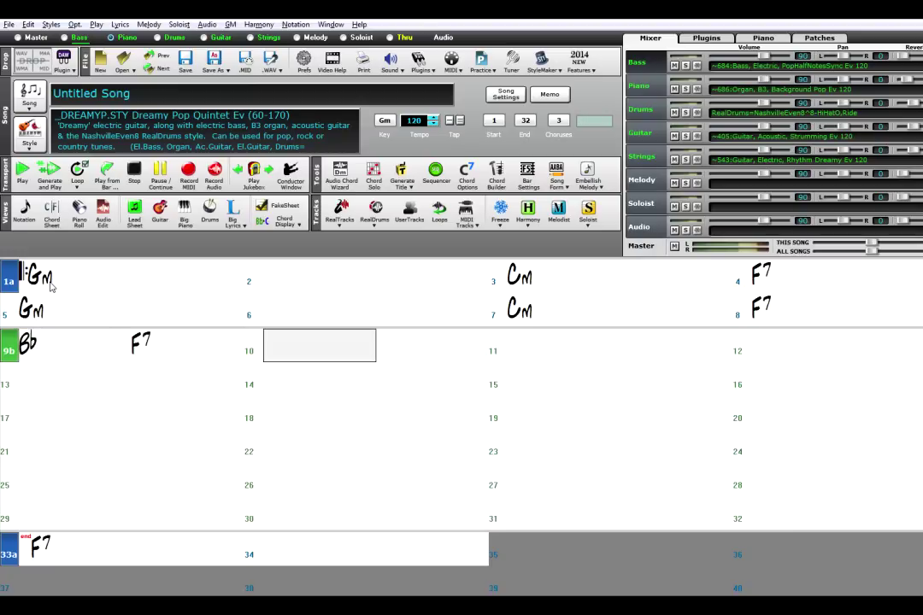
{"action": "type", "text": "Eb"}
{"action": "key", "text": "Return"}
{"action": "type", "text": "F7"}
{"action": "key", "text": "Return"}
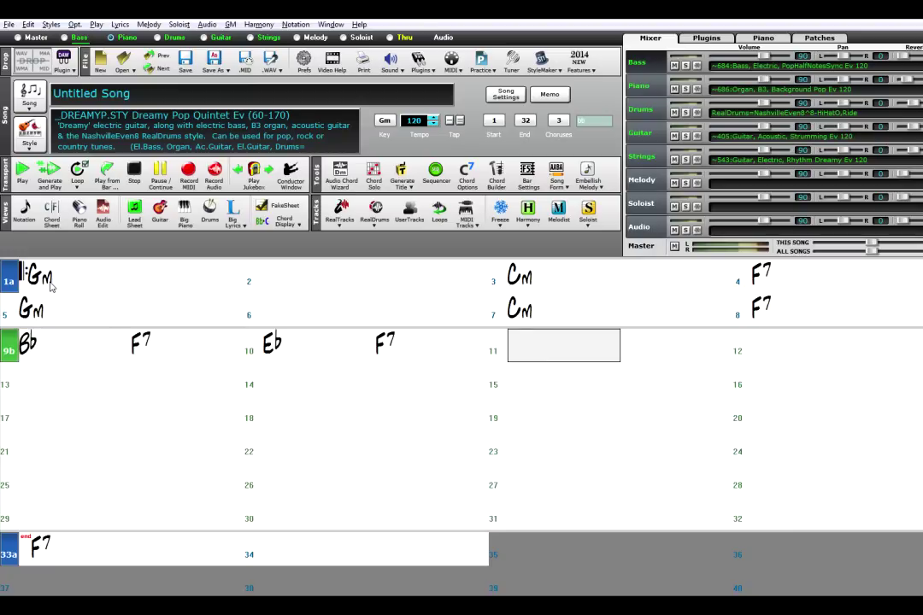
Step: Enter Bb F7 in bar 11, Eb F7 in bar 12, and C7 in bar 14
{"action": "type", "text": "Bb"}
{"action": "key", "text": "Return"}
{"action": "type", "text": "F7"}
{"action": "key", "text": "Return"}
{"action": "type", "text": "Eb"}
{"action": "key", "text": "Return"}
{"action": "type", "text": "F7"}
{"action": "key", "text": "Return"}
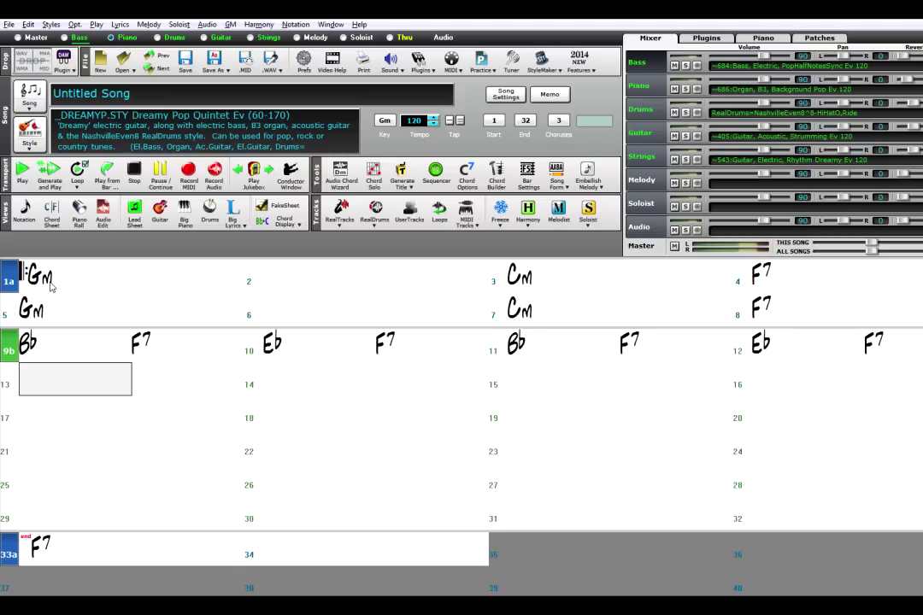
{"action": "type", "text": "c7"}
{"action": "key", "text": "Return"}
Step: Add F7 in bar 15 and Eb F7 in bar 16, then paste bars 1–16 into bars 17–32
{"action": "key", "text": "Right"}
{"action": "type", "text": "f7"}
{"action": "key", "text": "Return"}
{"action": "key", "text": "Right"}
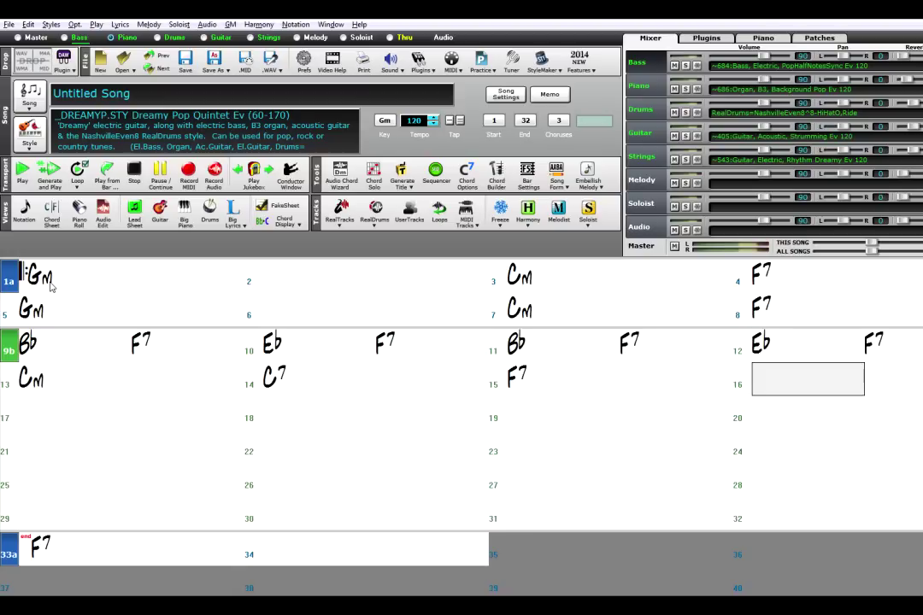
{"action": "type", "text": "eb"}
{"action": "key", "text": "Return"}
{"action": "type", "text": "f7"}
{"action": "key", "text": "Return"}
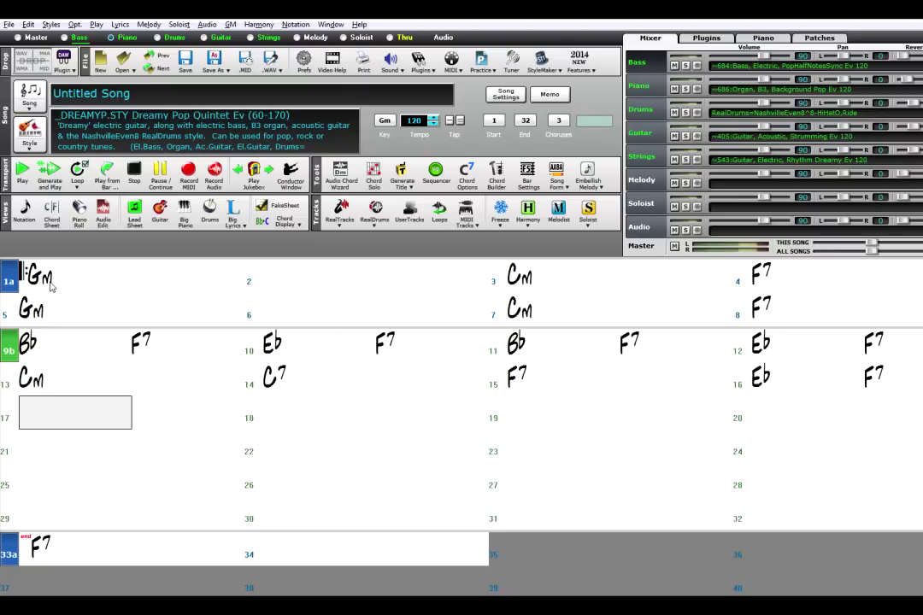
{"action": "key", "text": "ctrl+v"}
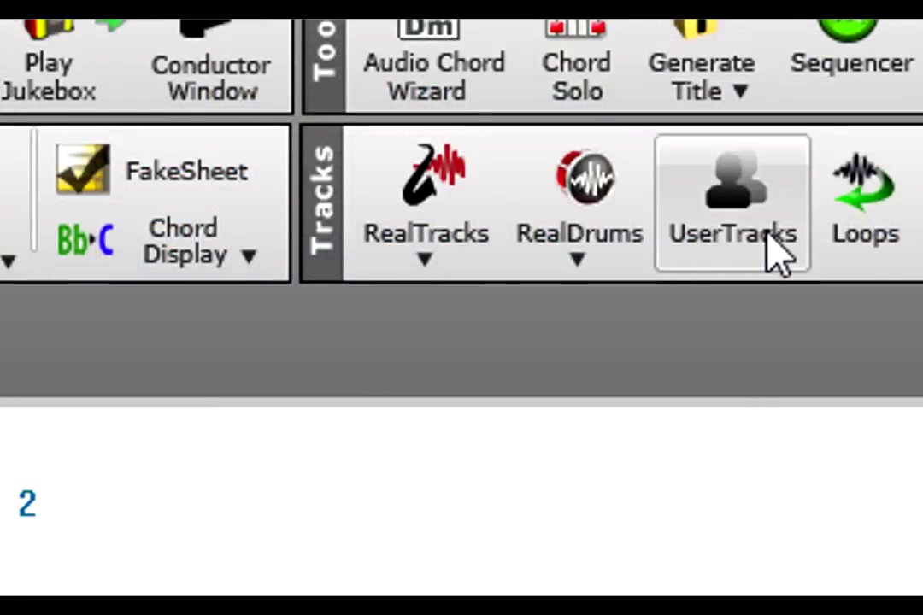
Step: Assign the Pop Ukulele UserTrack to the Strings track and confirm it
{"action": "left_click", "coordinate": [775, 248]}
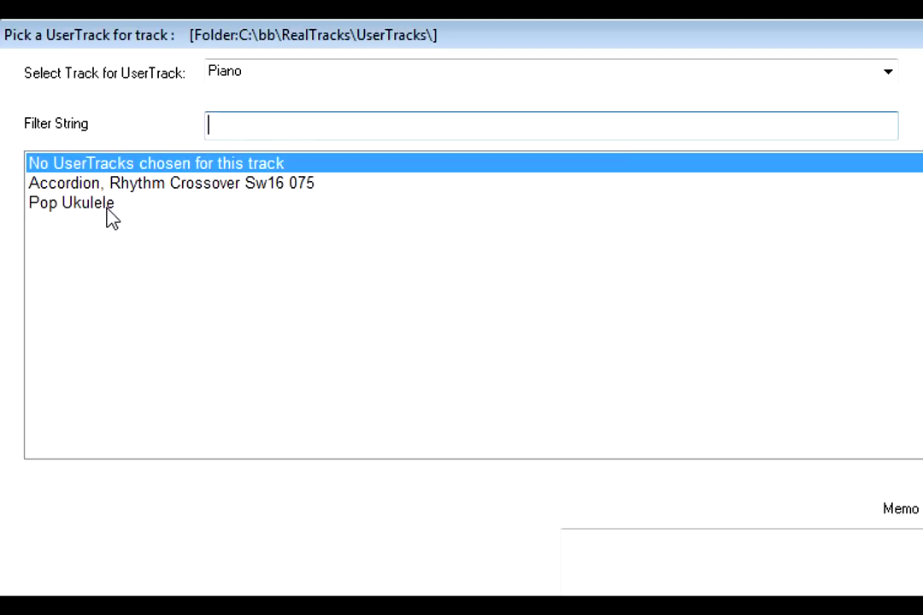
{"action": "left_click", "coordinate": [888, 72]}
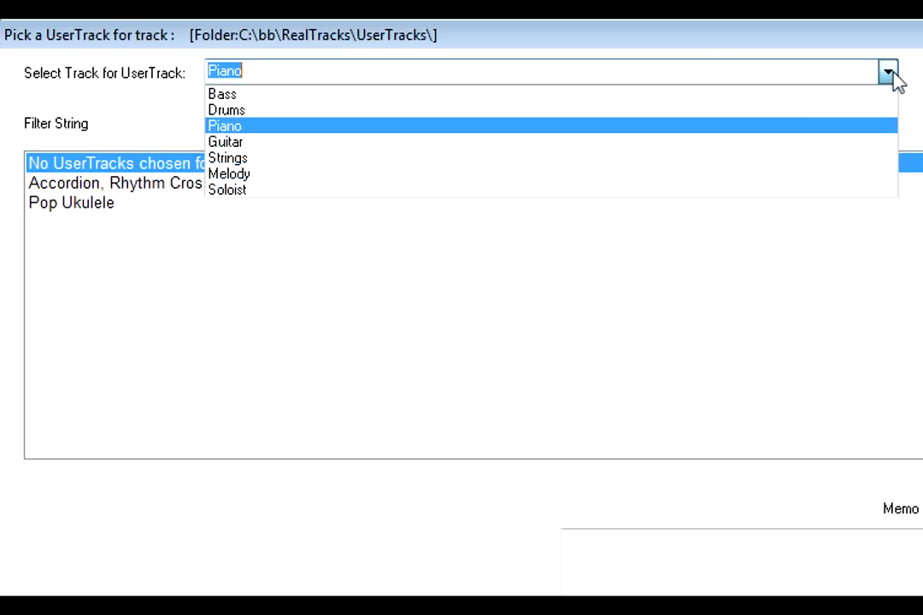
{"action": "left_click", "coordinate": [737, 159]}
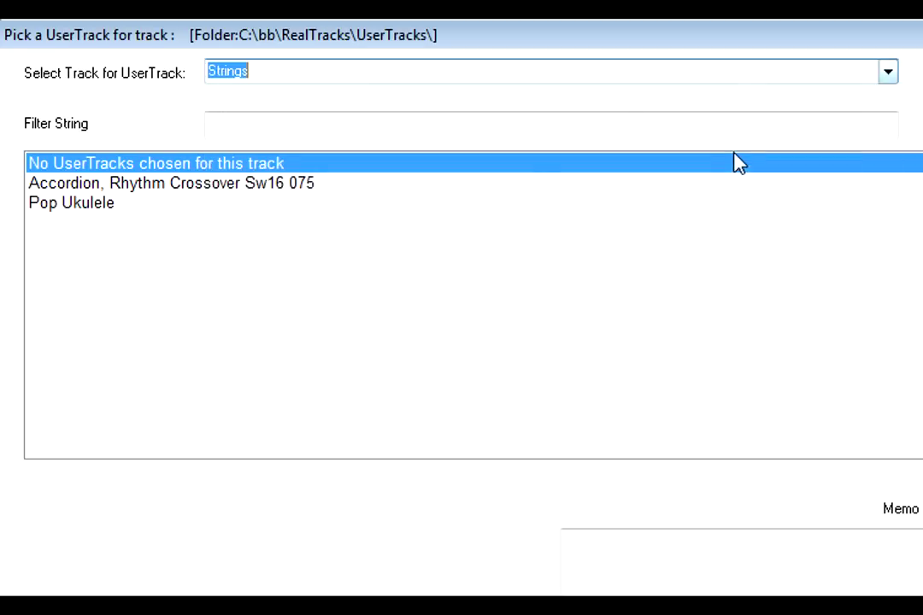
{"action": "left_click", "coordinate": [97, 208]}
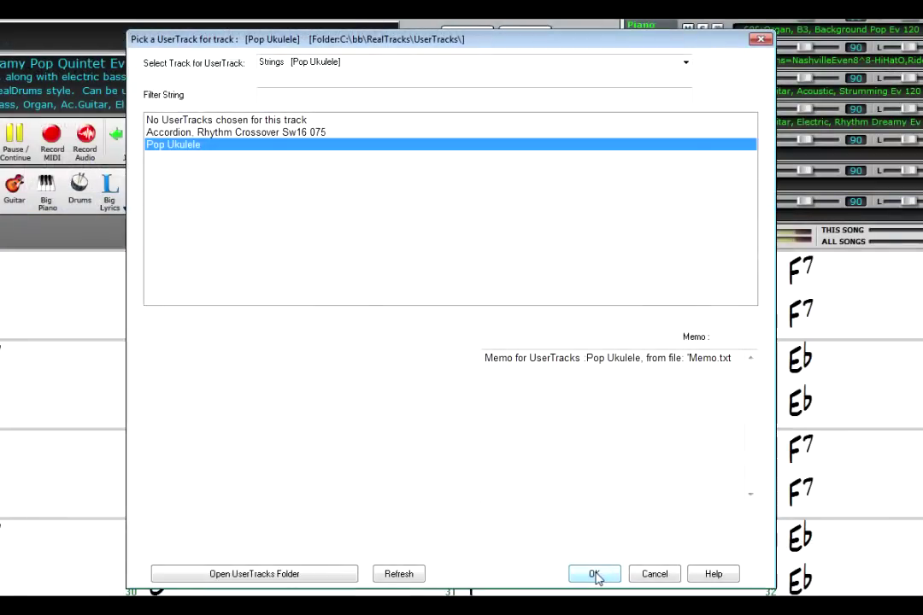
{"action": "left_click", "coordinate": [596, 575]}
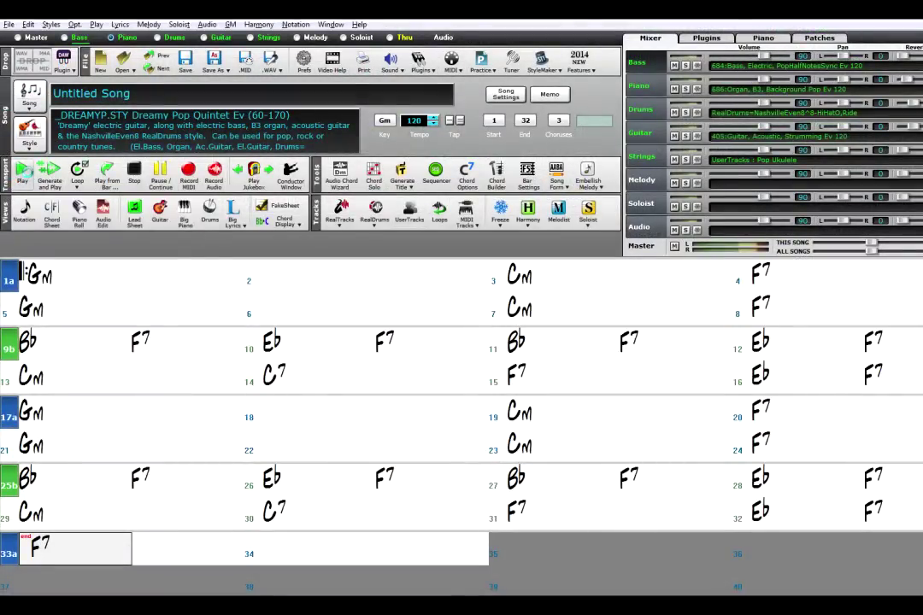
Step: Play the song, solo the Strings ukulele track, then unsolo it for the full band
{"action": "left_click", "coordinate": [23, 172]}
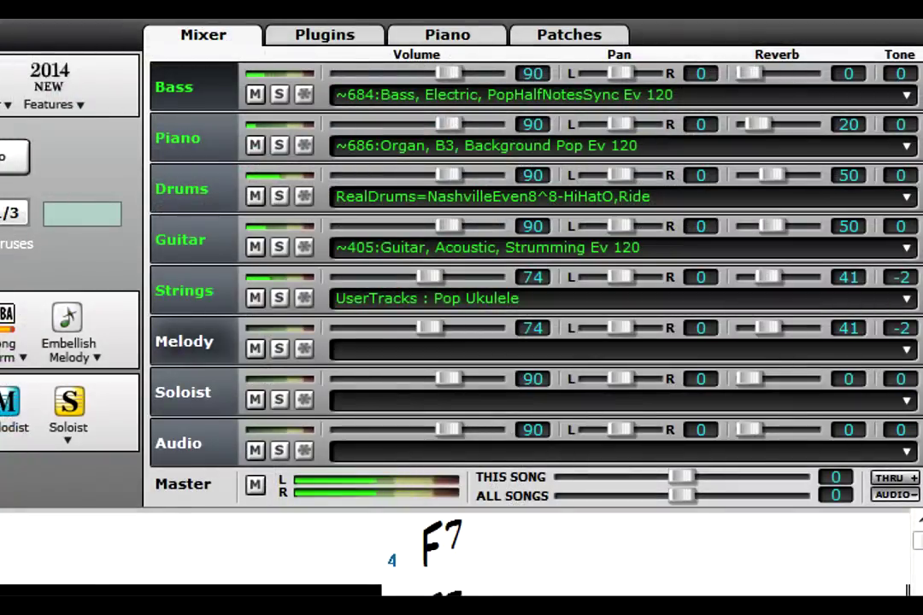
{"action": "left_click", "coordinate": [280, 298]}
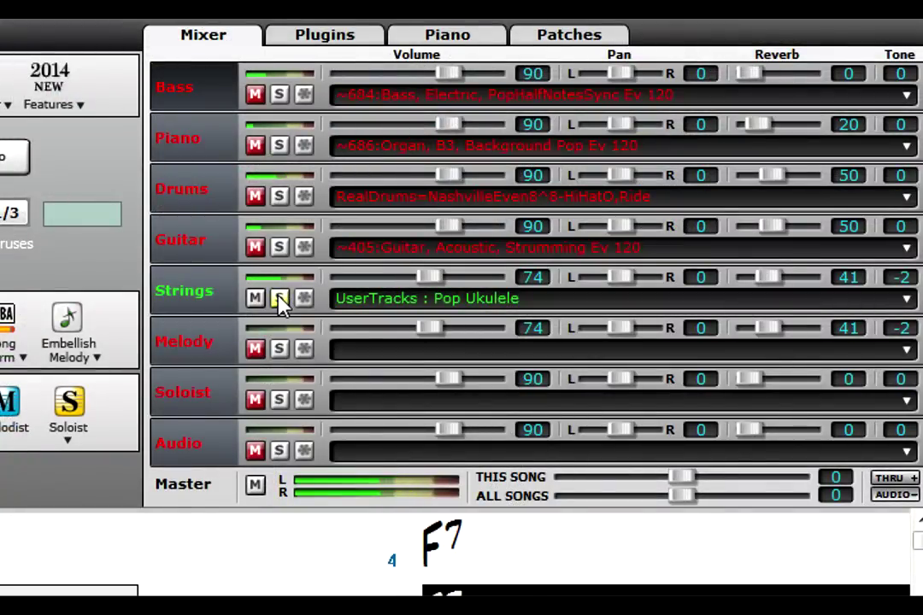
{"action": "left_click", "coordinate": [280, 298]}
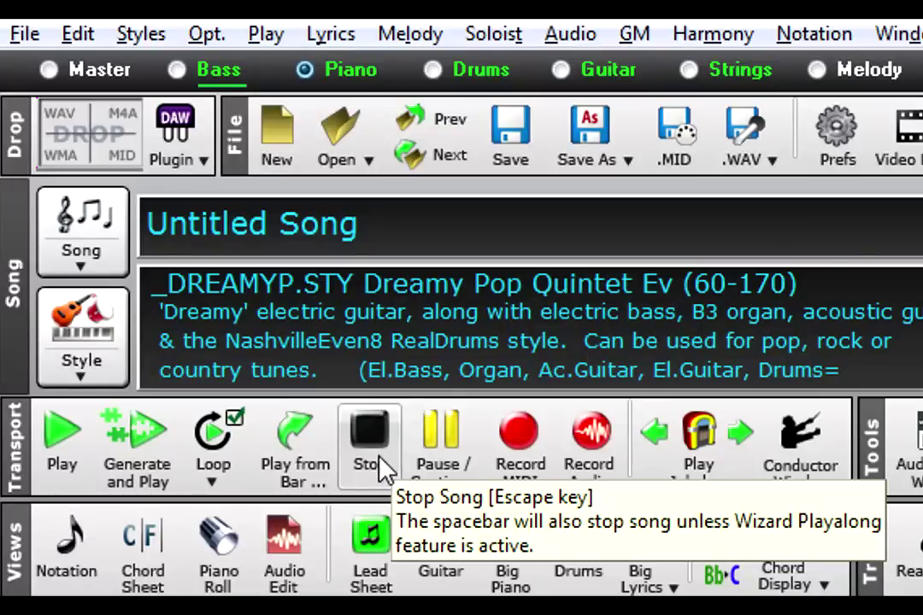
Step: Load the _ISLANDP style from the Style Picker into the song
{"action": "left_click", "coordinate": [82, 312]}
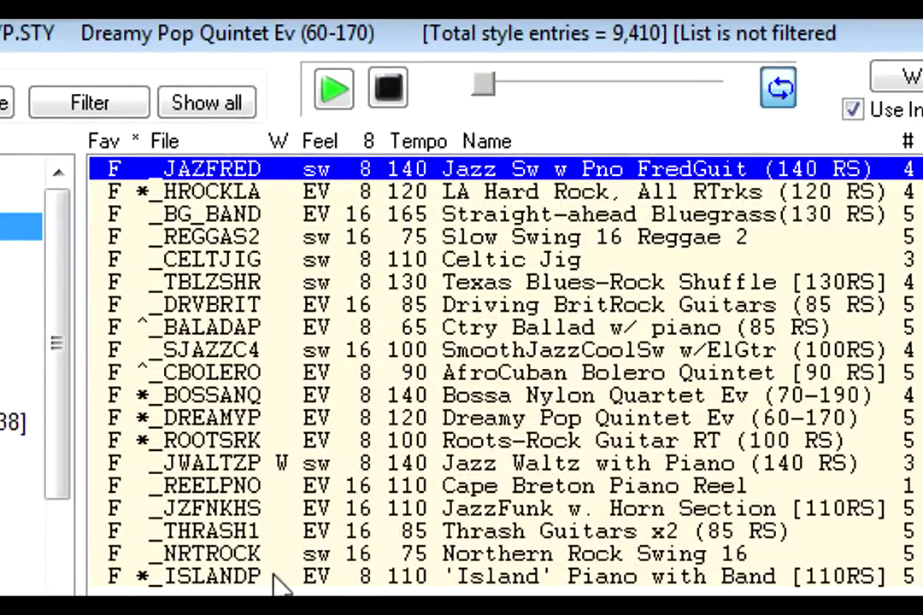
{"action": "key", "text": "Page_Down"}
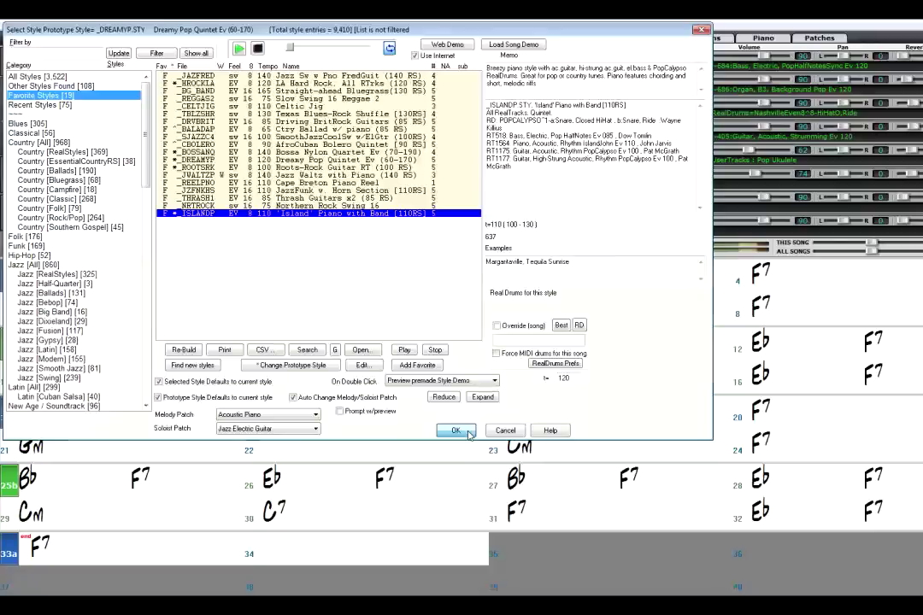
{"action": "left_click", "coordinate": [461, 433]}
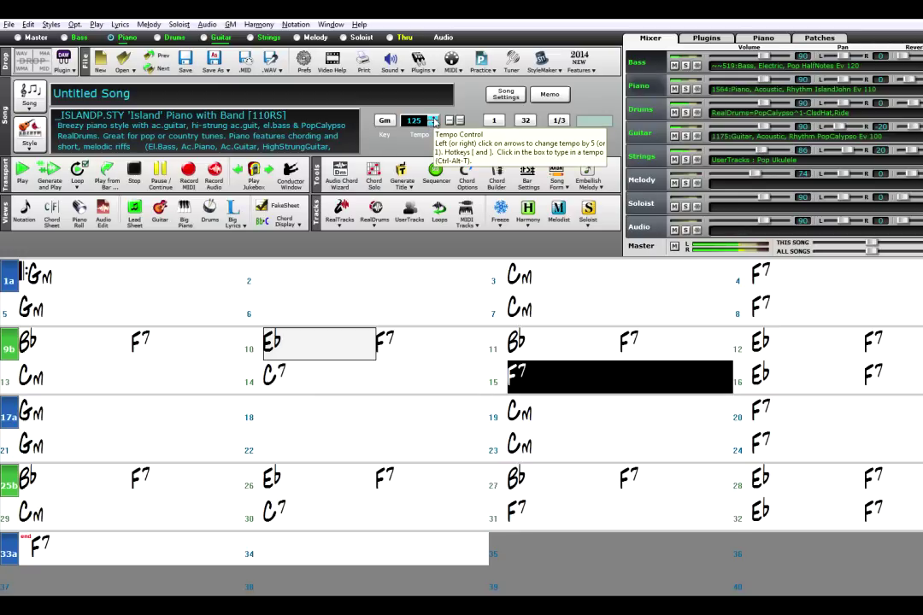
Step: Move the tempo to 130, down to 110, back up to 120, then stop playback
{"action": "left_click", "coordinate": [434, 121]}
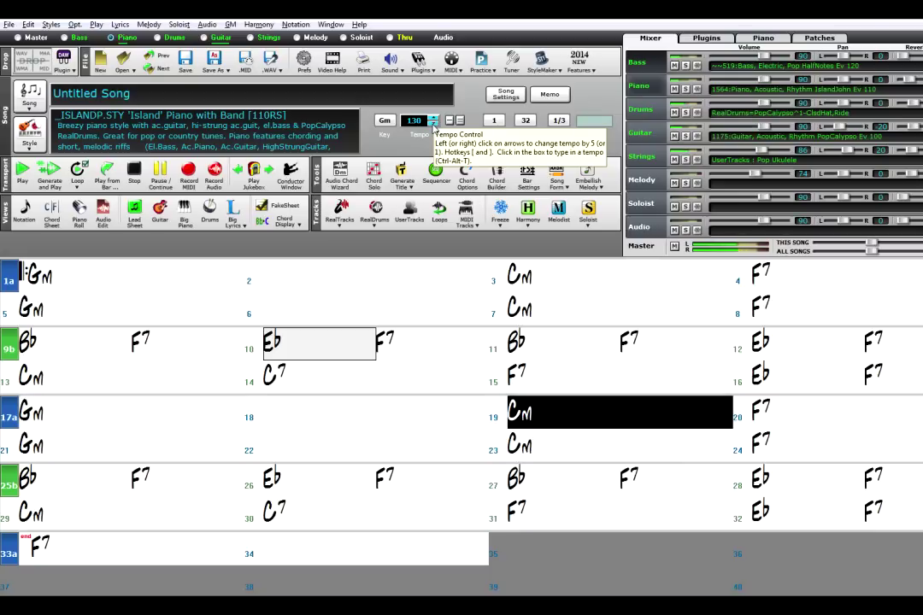
{"action": "left_click", "coordinate": [434, 124]}
{"action": "left_click", "coordinate": [434, 124]}
{"action": "left_click", "coordinate": [435, 124]}
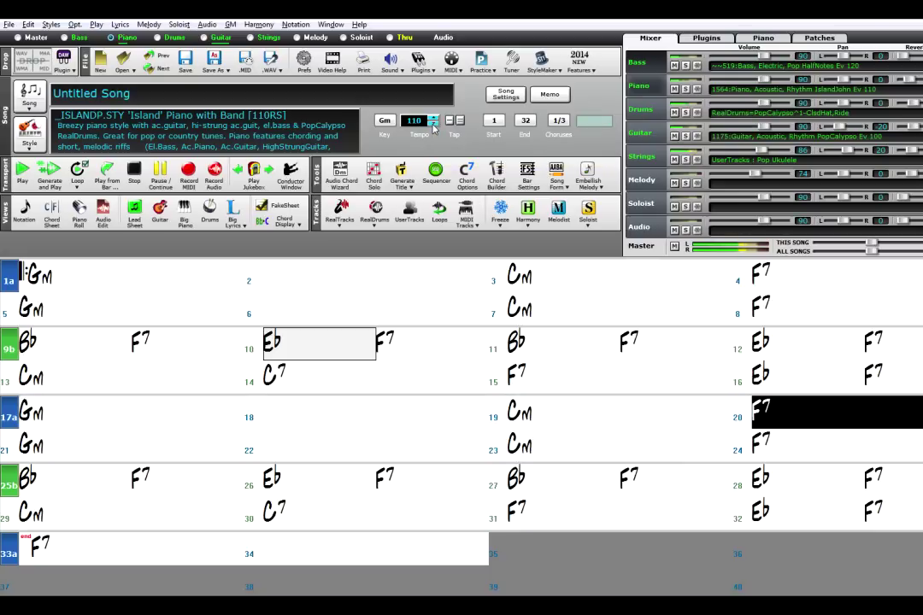
{"action": "left_click", "coordinate": [434, 124]}
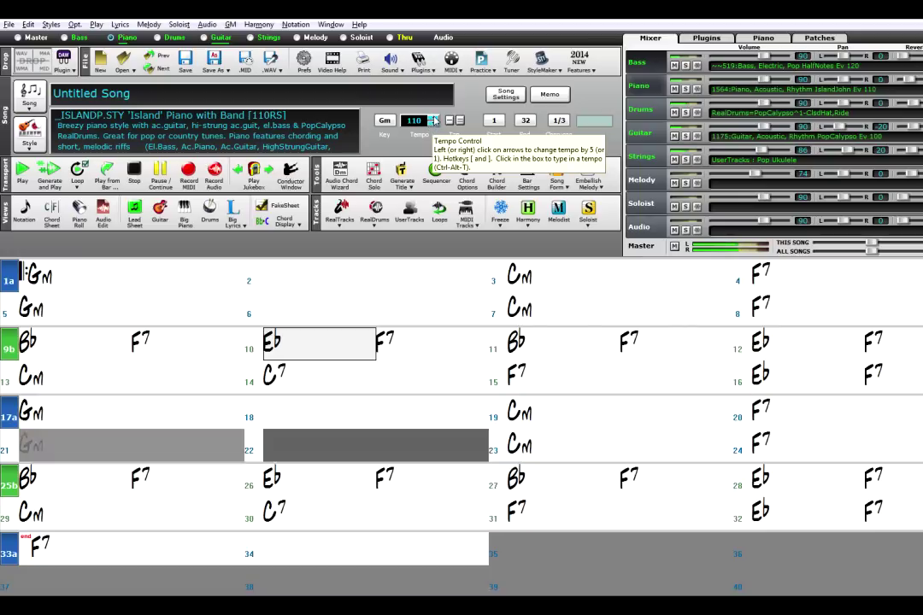
{"action": "left_click", "coordinate": [434, 119]}
{"action": "left_click", "coordinate": [434, 119]}
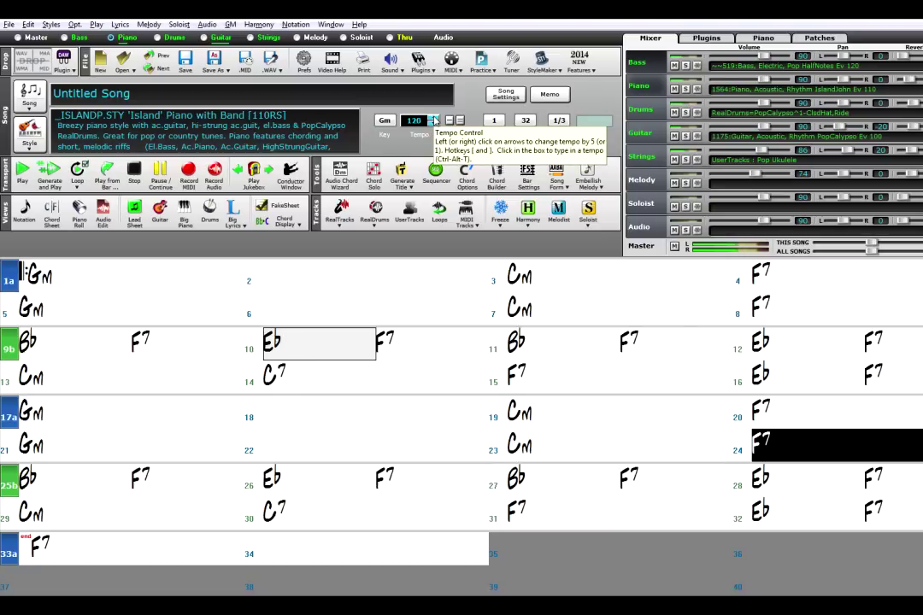
{"action": "left_click", "coordinate": [134, 180]}
Step: Change bar 1 to Gm11 and bar 2 to Ddim, then generate and play the song
{"action": "left_click", "coordinate": [51, 276]}
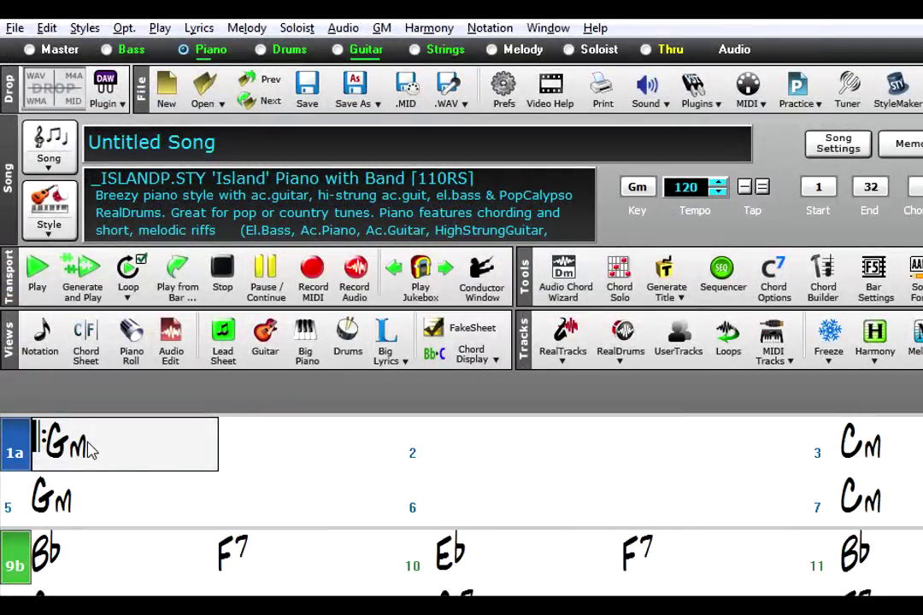
{"action": "type", "text": "Gm11"}
{"action": "key", "text": "Return"}
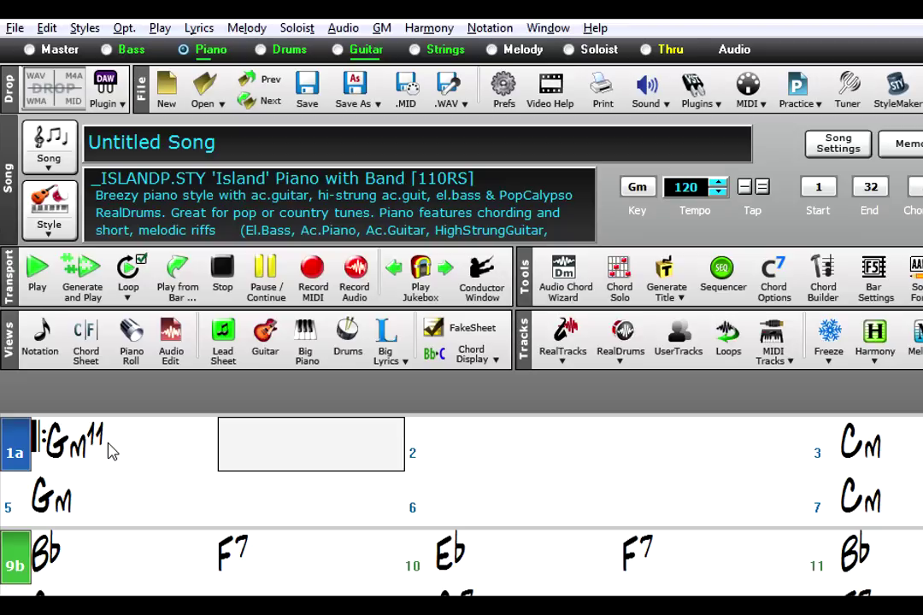
{"action": "left_click", "coordinate": [499, 451]}
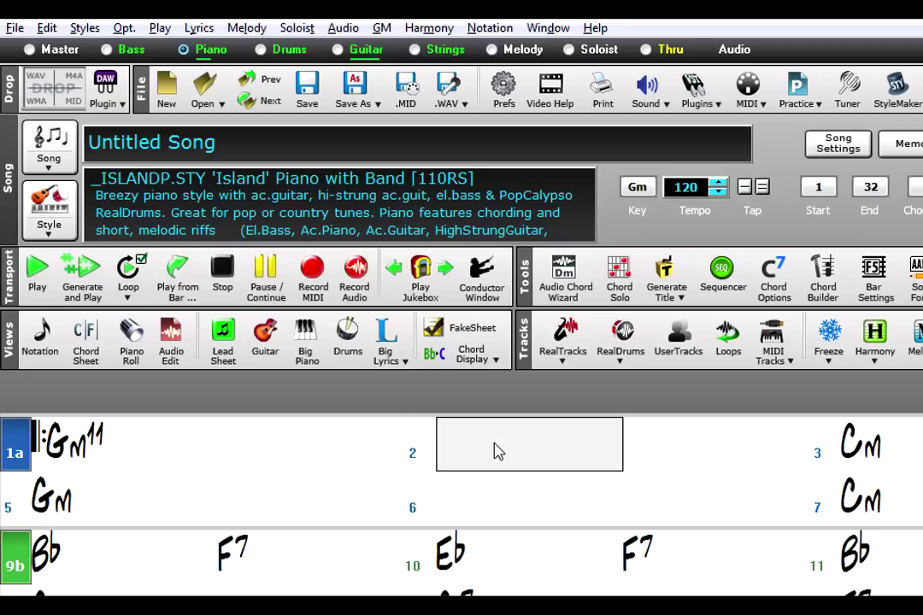
{"action": "type", "text": "Ddim"}
{"action": "key", "text": "Return"}
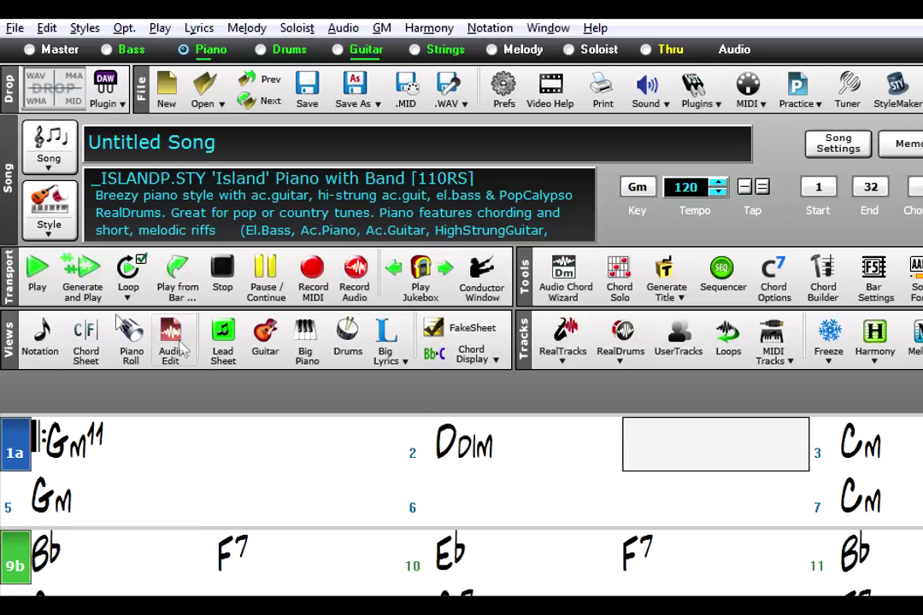
{"action": "left_click", "coordinate": [82, 282]}
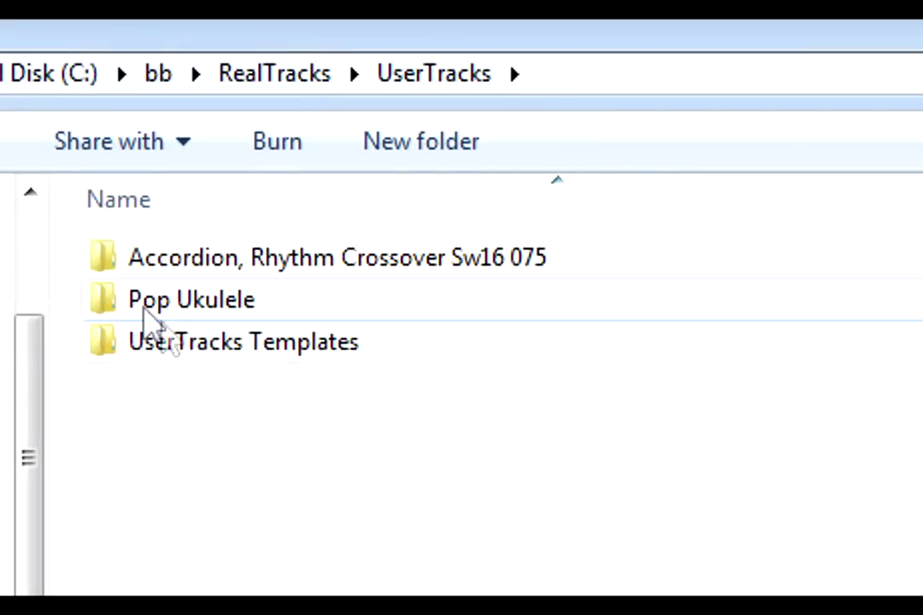
Step: Rename the Pop Ukulele folder to 'Ukulele, Rhythm, Pop Syncopated Tobin Ev 120' and open it
{"action": "left_click", "coordinate": [218, 315]}
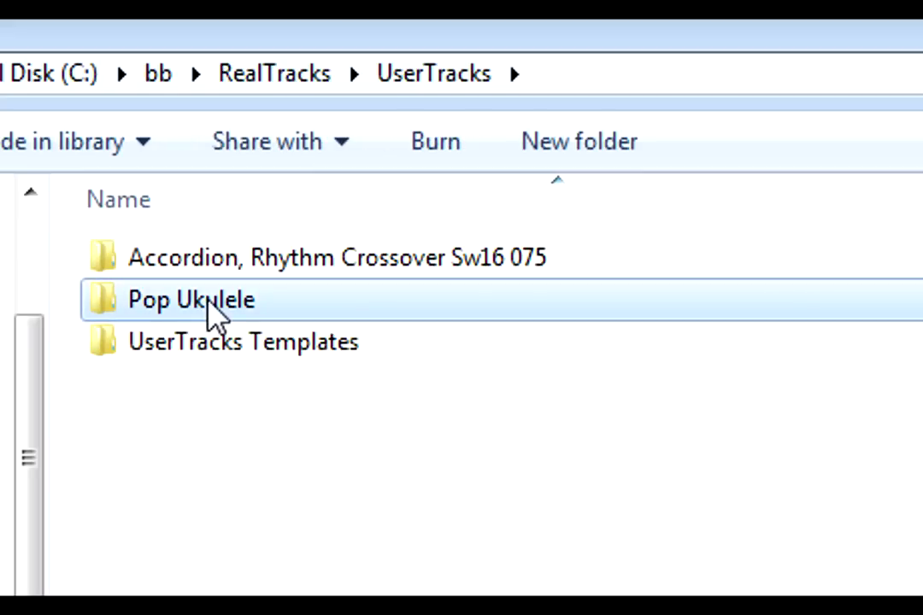
{"action": "left_click", "coordinate": [210, 301]}
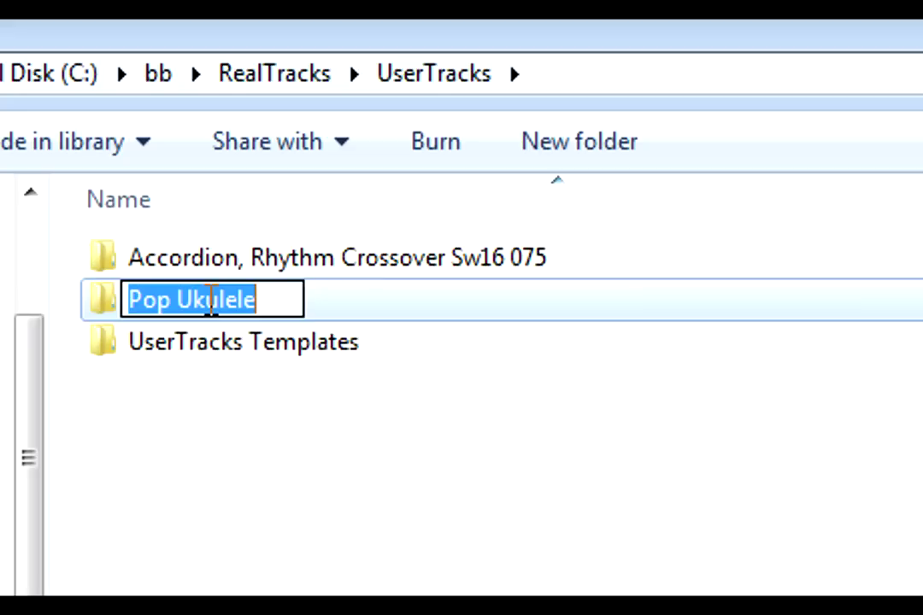
{"action": "type", "text": "U"}
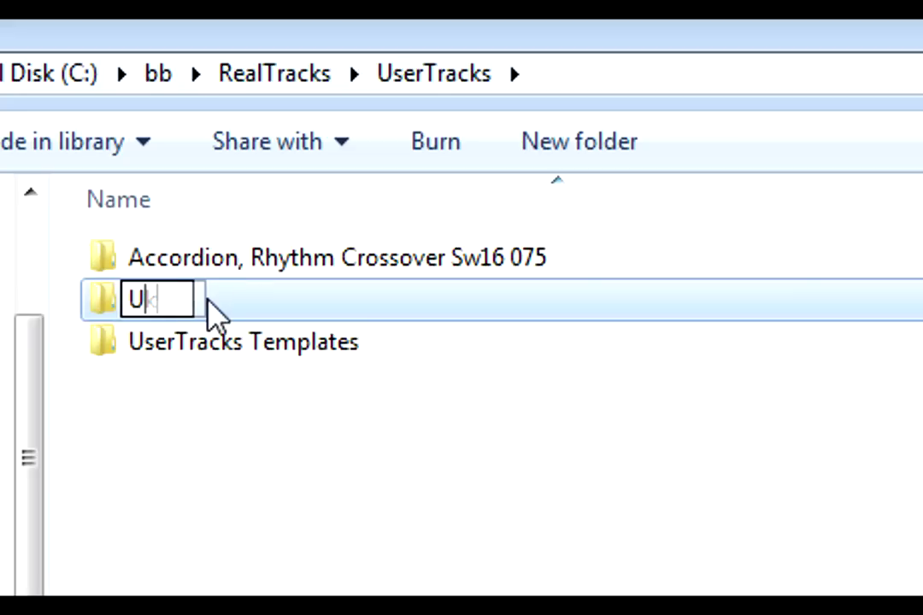
{"action": "type", "text": "kulele"}
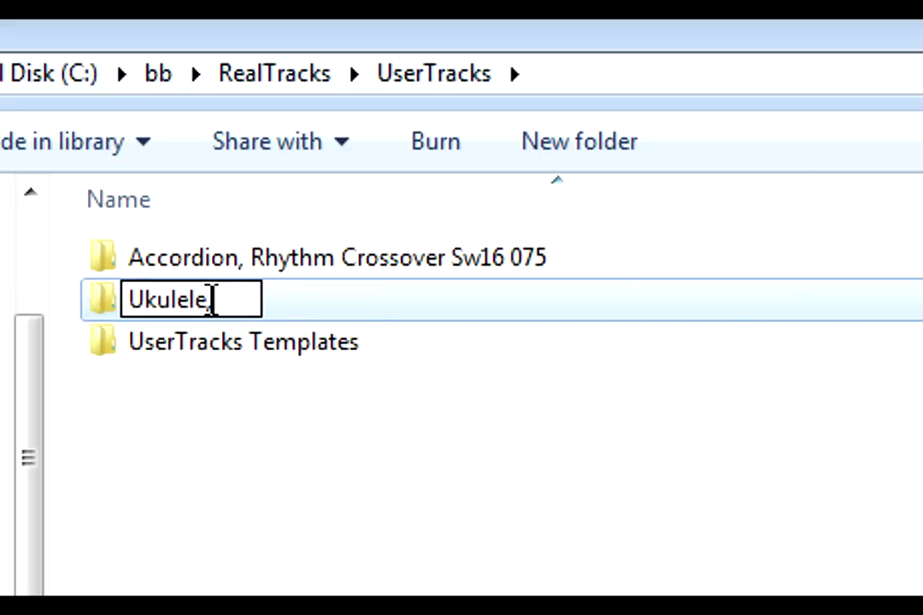
{"action": "type", "text": ", Rhy"}
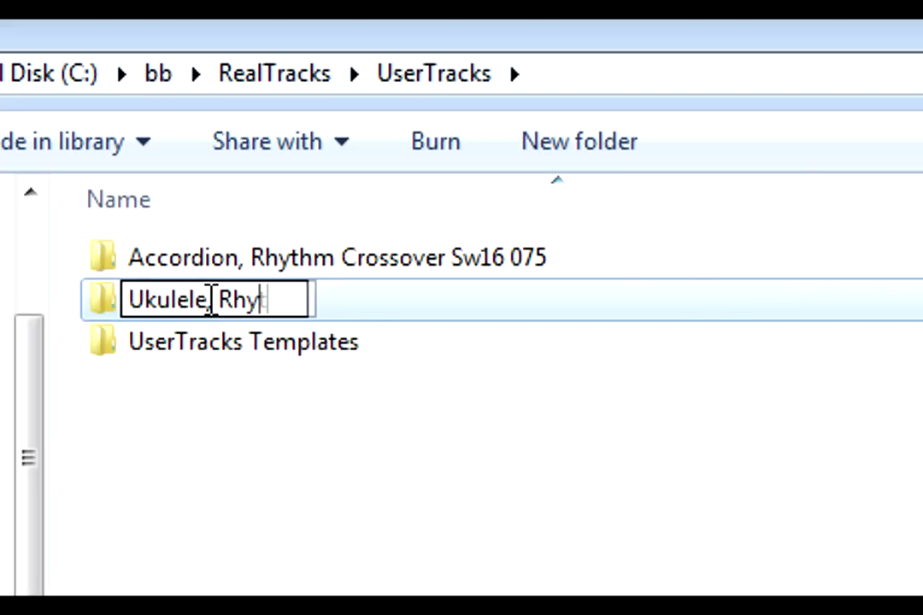
{"action": "type", "text": "thm,"}
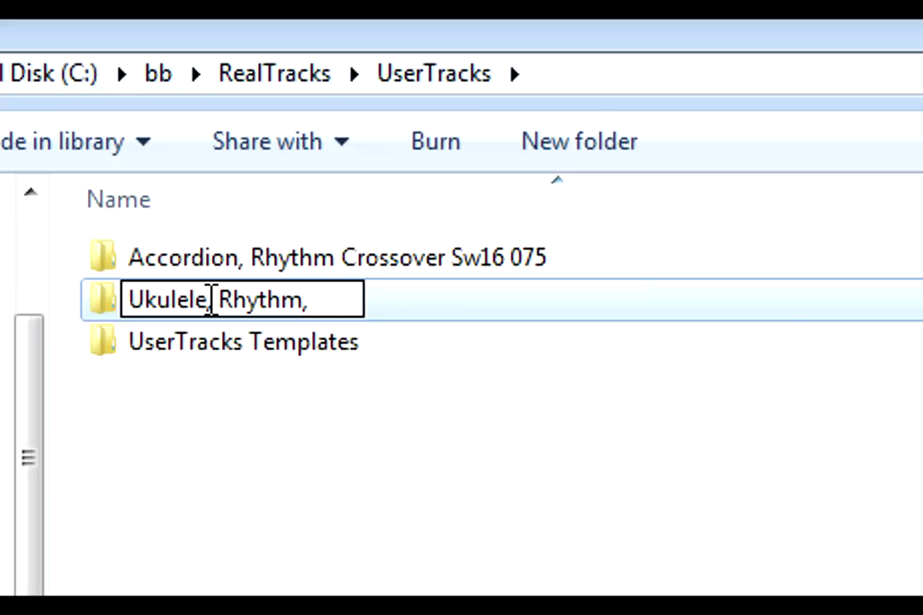
{"action": "type", "text": " Pop S"}
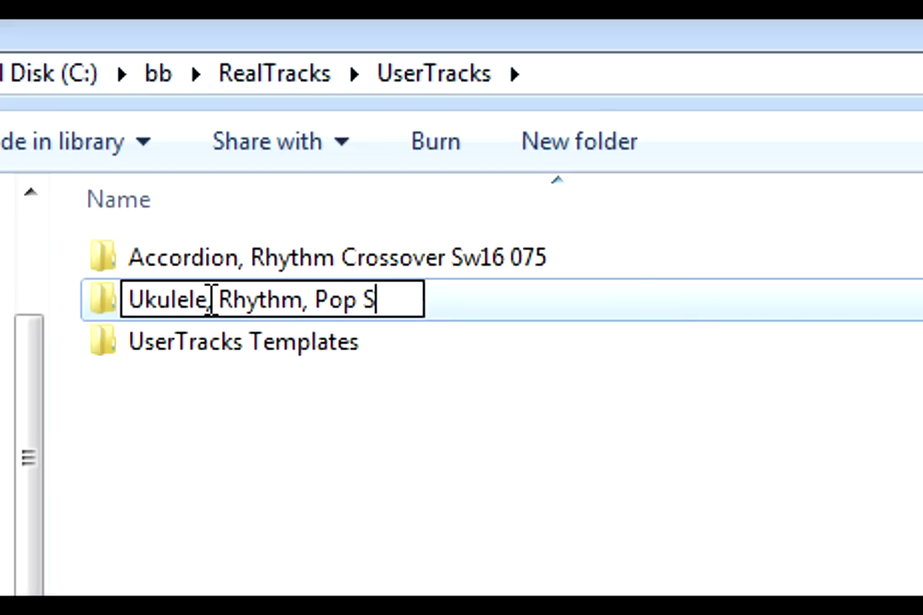
{"action": "type", "text": "yncopated"}
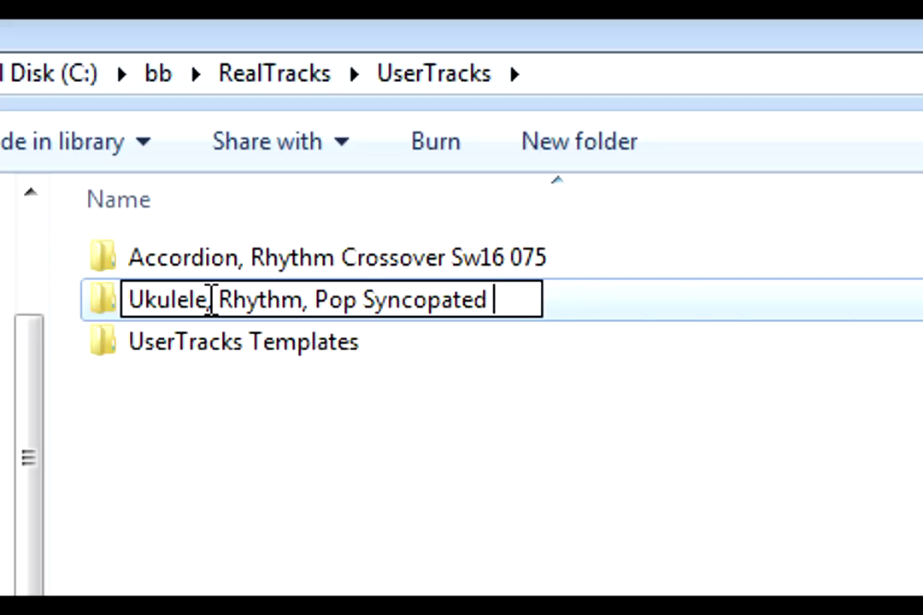
{"action": "type", "text": " Tobin"}
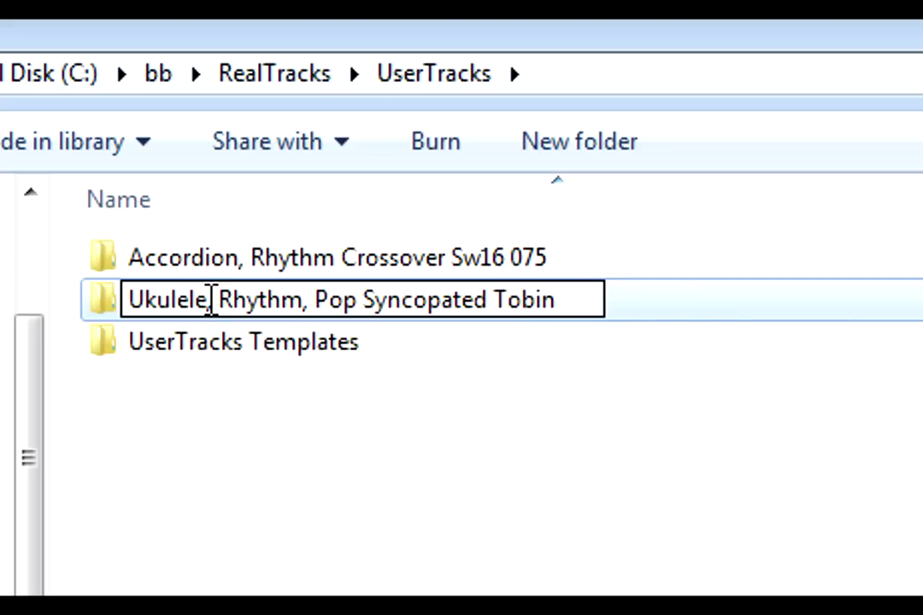
{"action": "type", "text": " Ev"}
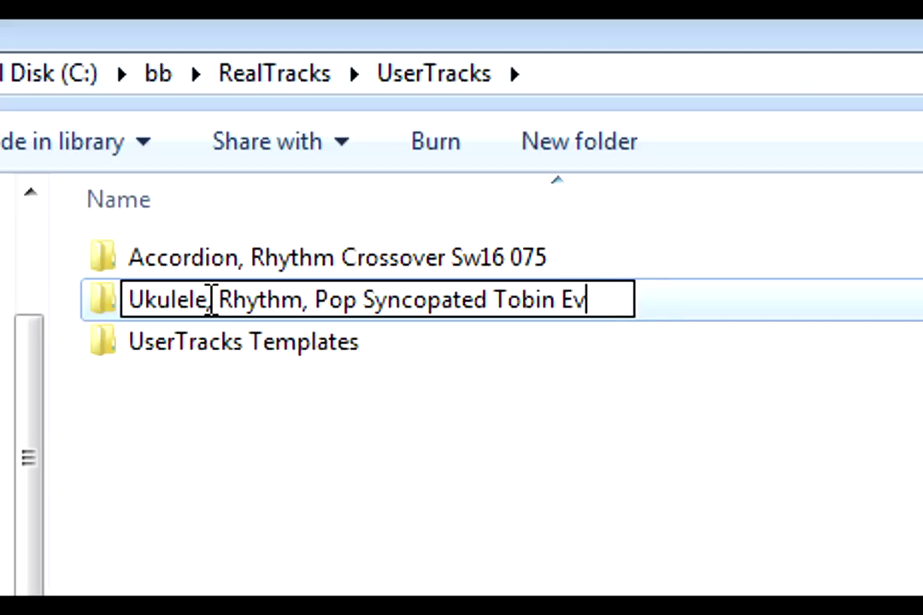
{"action": "type", "text": " 120"}
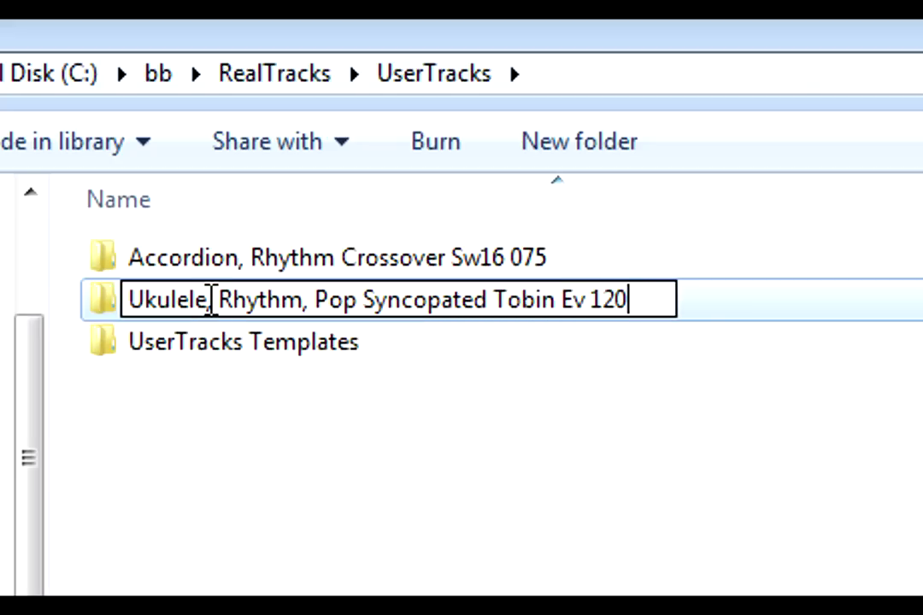
{"action": "key", "text": "Return"}
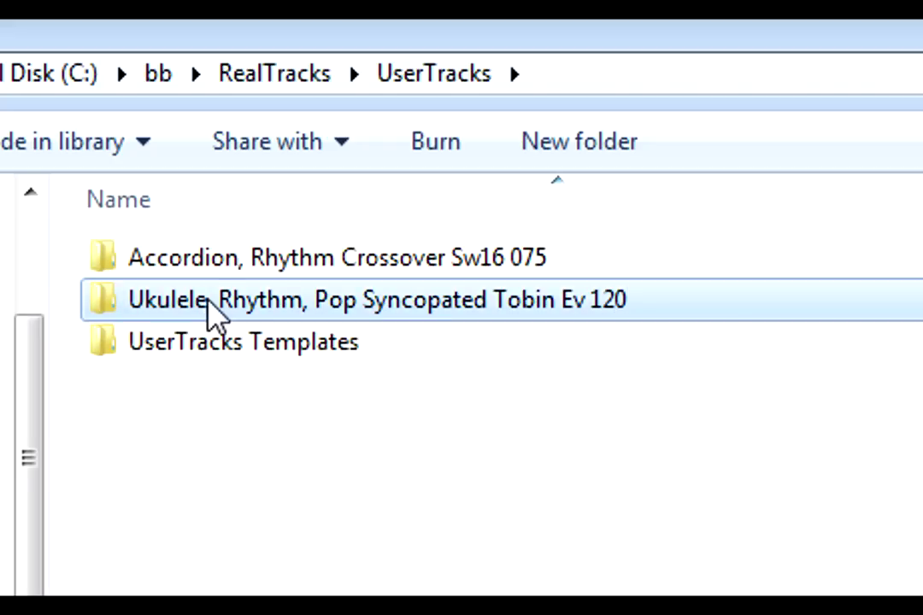
{"action": "double_click", "coordinate": [216, 301]}
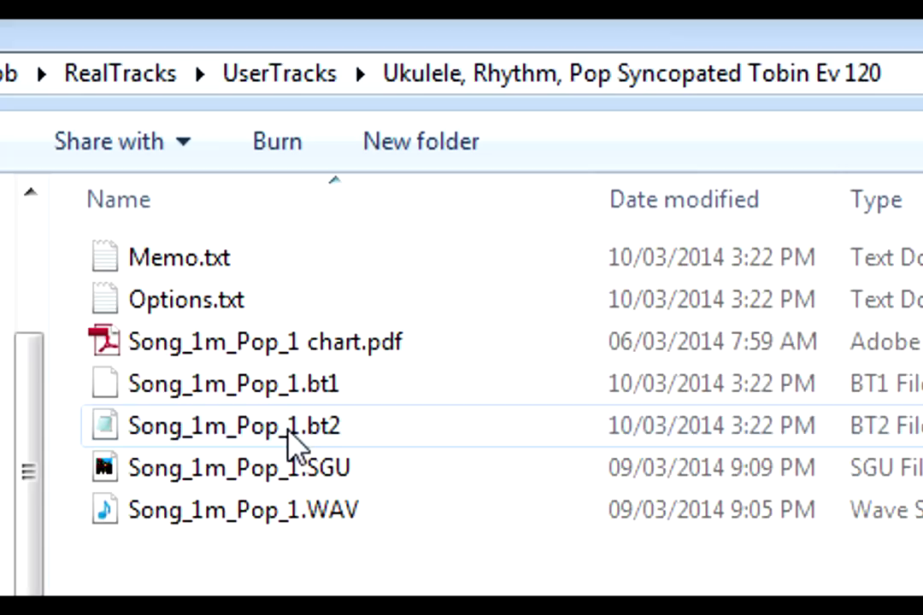
Step: Open Options.txt from the ukulele folder in Notepad
{"action": "double_click", "coordinate": [193, 308]}
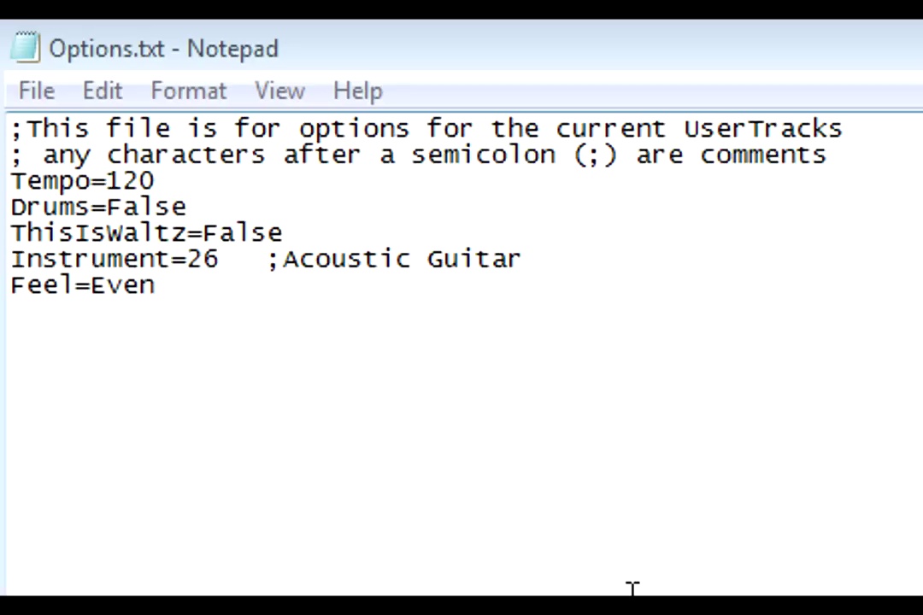
{"action": "left_click_drag", "start_coordinate": [175, 190], "coordinate": [12, 183]}
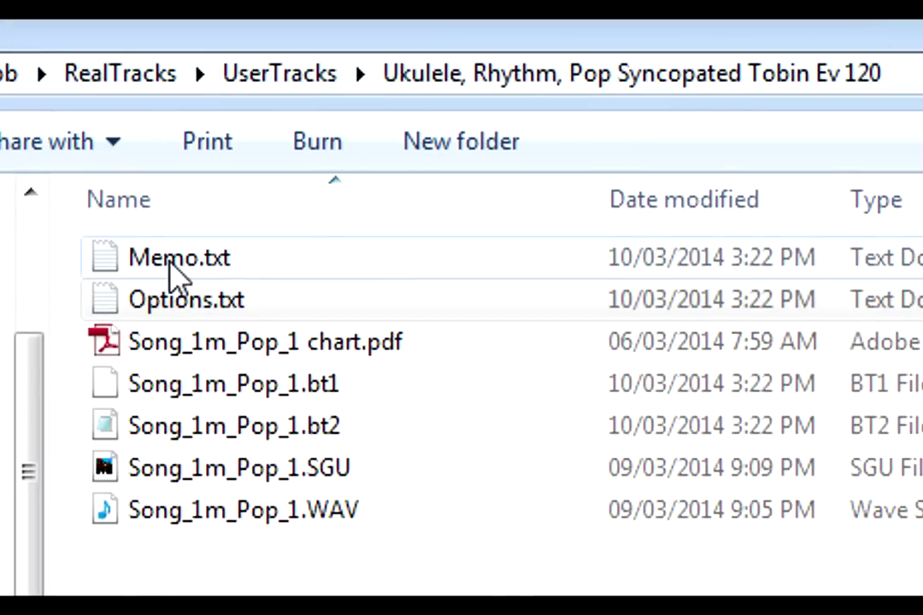
{"action": "double_click", "coordinate": [175, 272]}
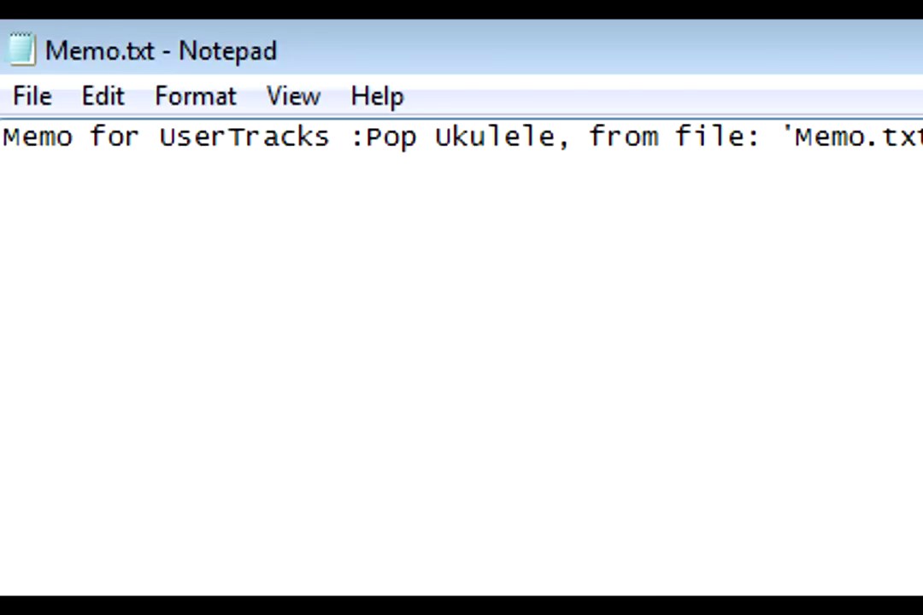
Step: Replace the memo with 'Simple strumming pop ukulele with slight syncopation.' / 'Ukulele was recorded using direct input.' and save
{"action": "left_click_drag", "start_coordinate": [914, 136], "coordinate": [4, 137]}
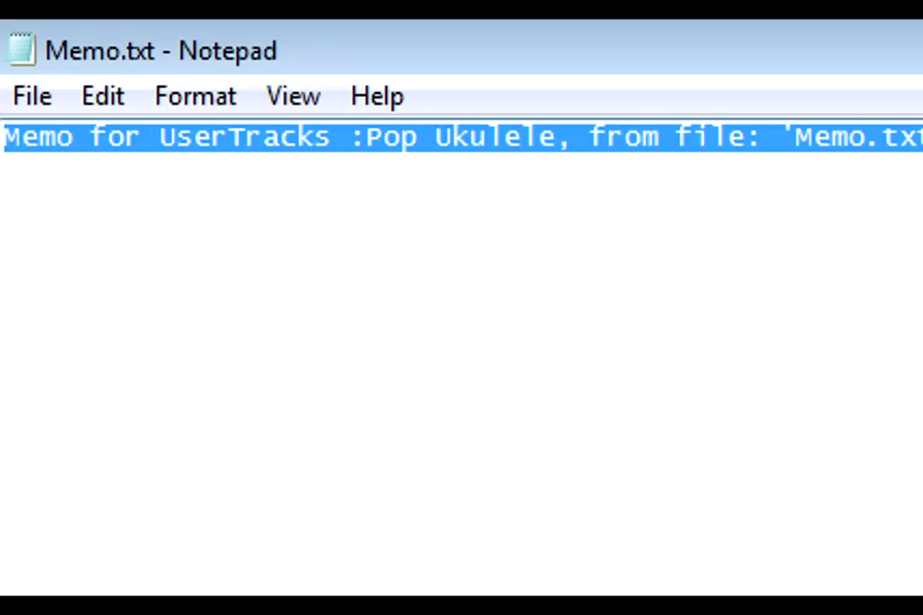
{"action": "type", "text": "Simple strumming pop uk"}
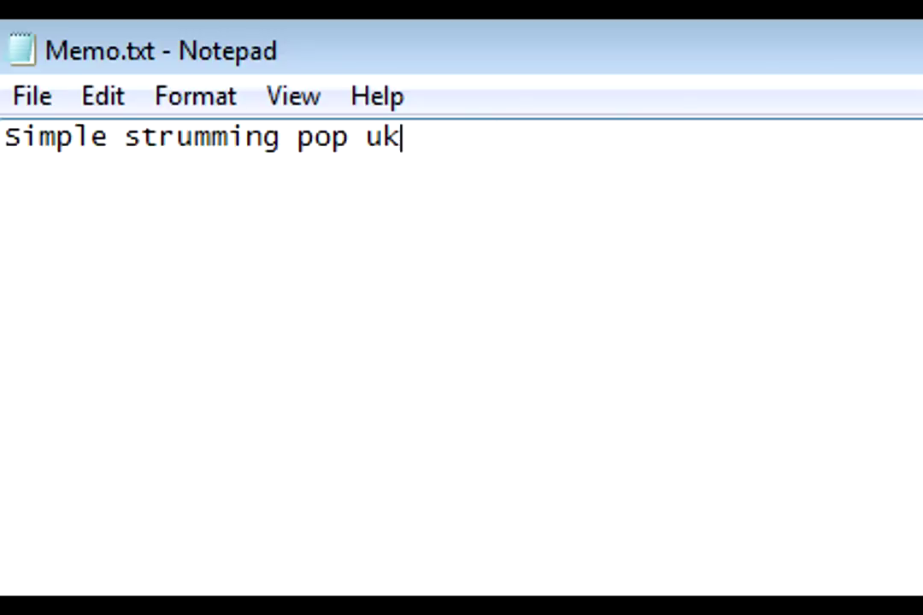
{"action": "type", "text": "ulele with slight synco"}
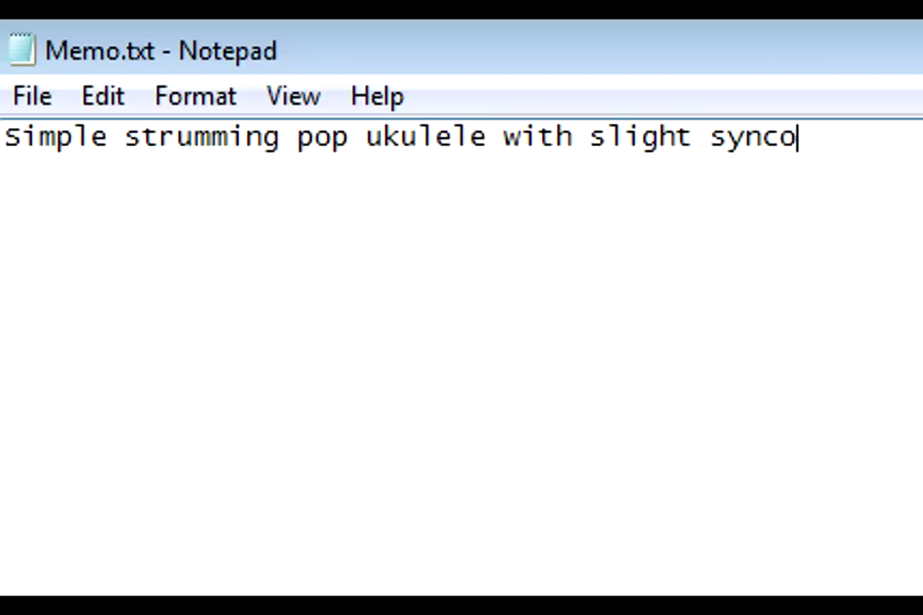
{"action": "type", "text": "pation."}
{"action": "key", "text": "Return"}
{"action": "type", "text": "Ukulele was recorded usi"}
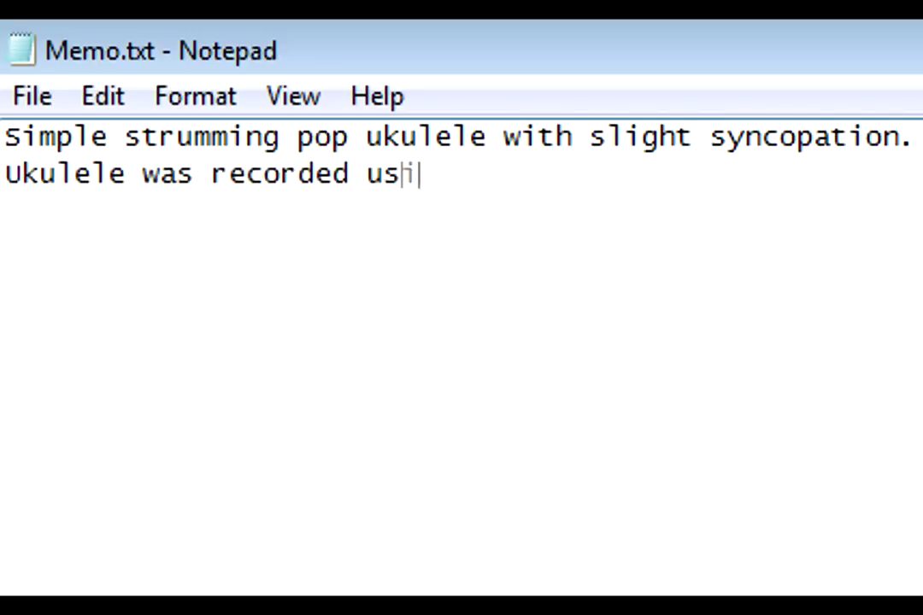
{"action": "type", "text": "ng direct input."}
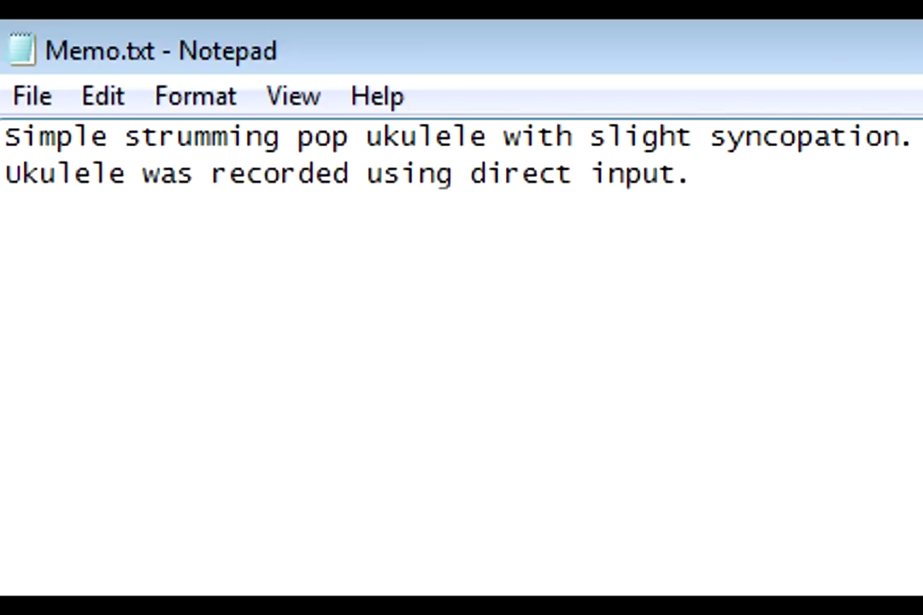
{"action": "left_click", "coordinate": [29, 97]}
{"action": "left_click", "coordinate": [124, 243]}
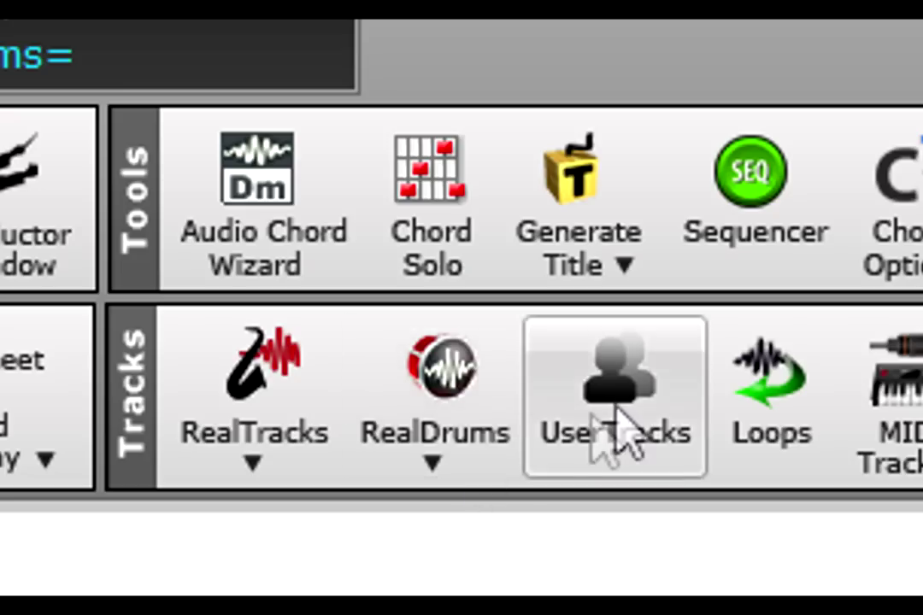
Step: Pick 'Ukulele, Rhythm, Pop Syncopated Tobin Ev 120' in the Pick a UserTrack dialog
{"action": "left_click", "coordinate": [641, 389]}
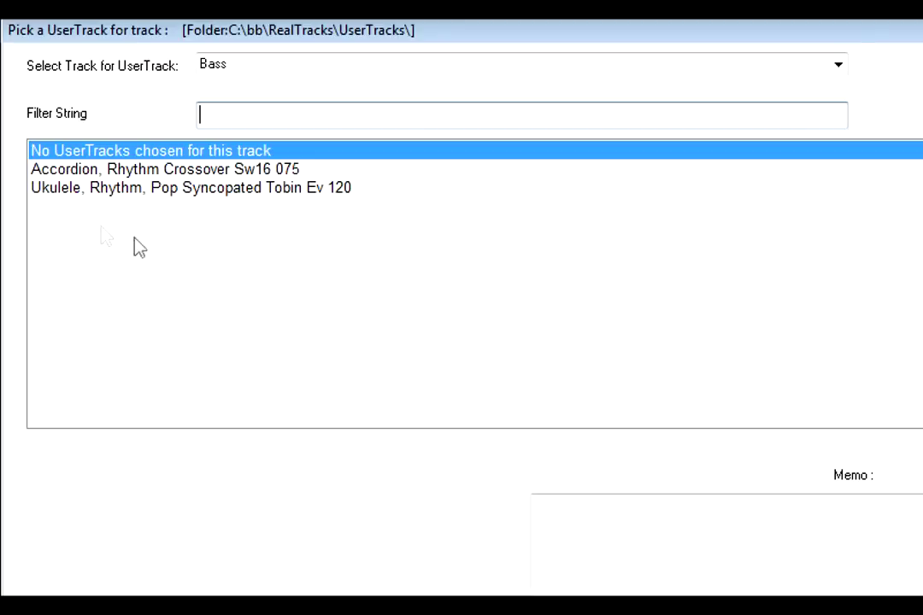
{"action": "left_click", "coordinate": [235, 195]}
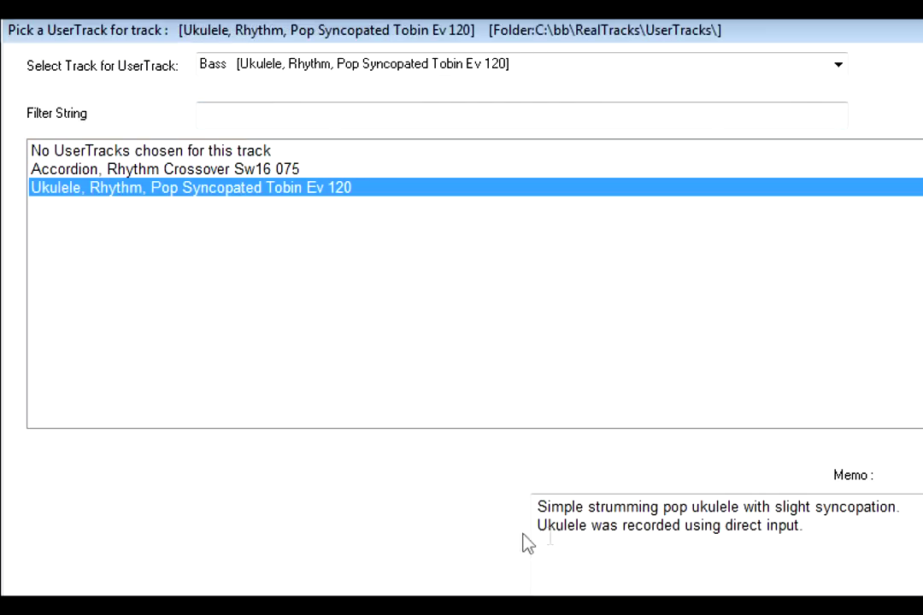